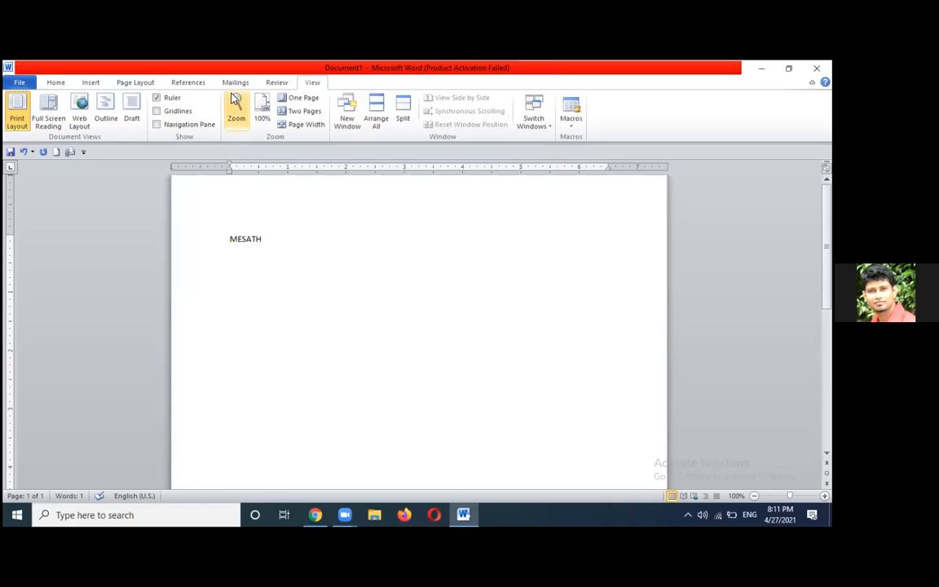
Open the Save As dialog from the File menu for the one-word MESATH document
{"action": "left_click", "coordinate": [19, 83]}
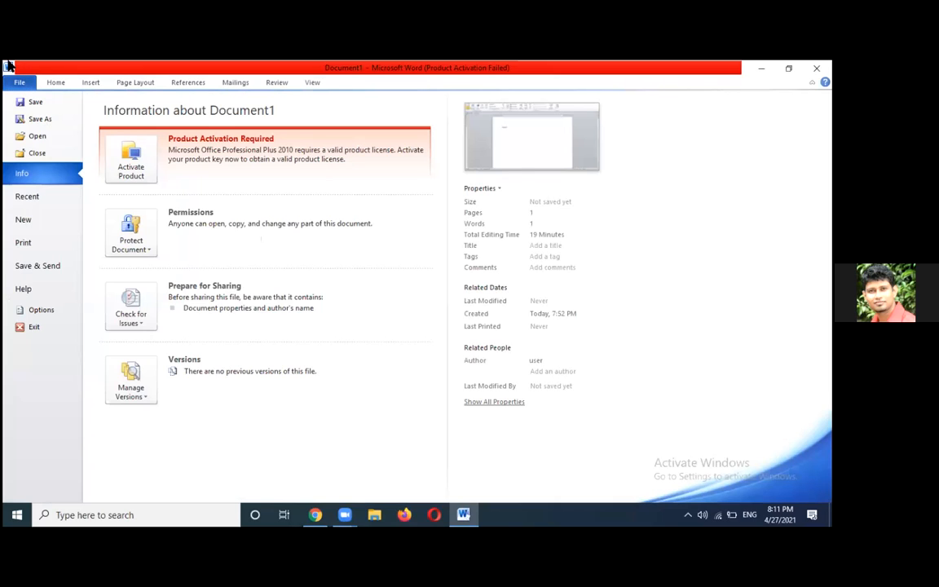
{"action": "left_click", "coordinate": [45, 122]}
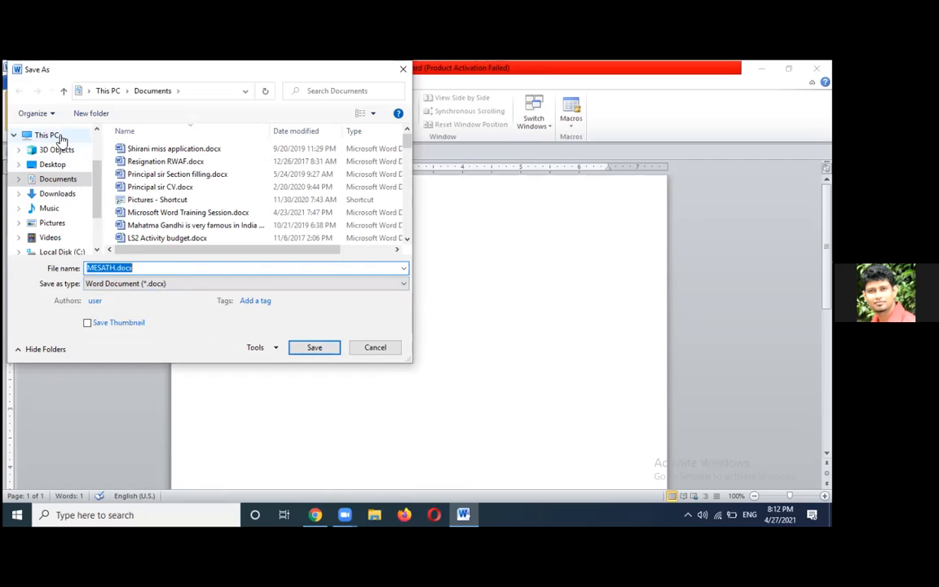
Set the save location to the Desktop and show the Tools list
{"action": "left_click", "coordinate": [70, 165]}
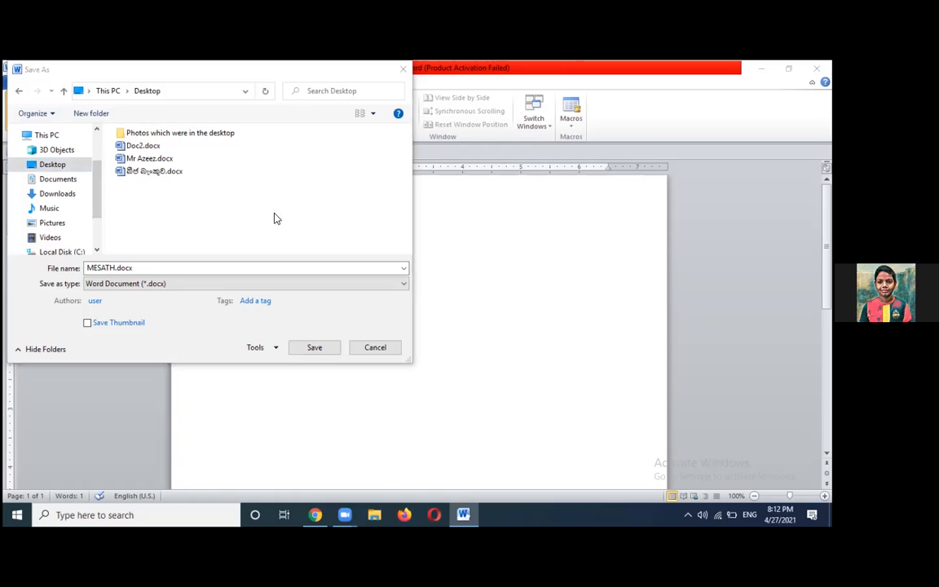
{"action": "left_click", "coordinate": [259, 349]}
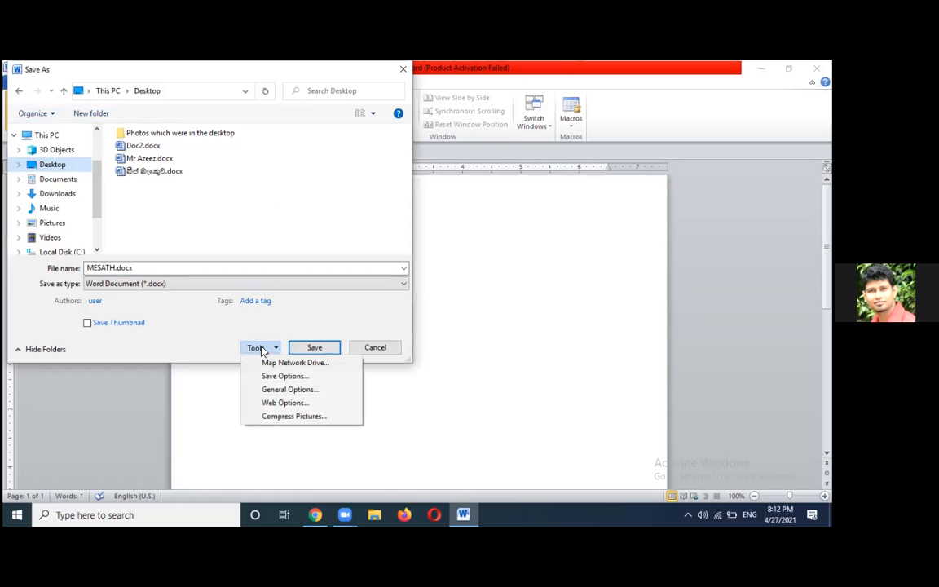
Set a password to open and a password to modify in General Options, then re-enter them to confirm
{"action": "left_click", "coordinate": [285, 390]}
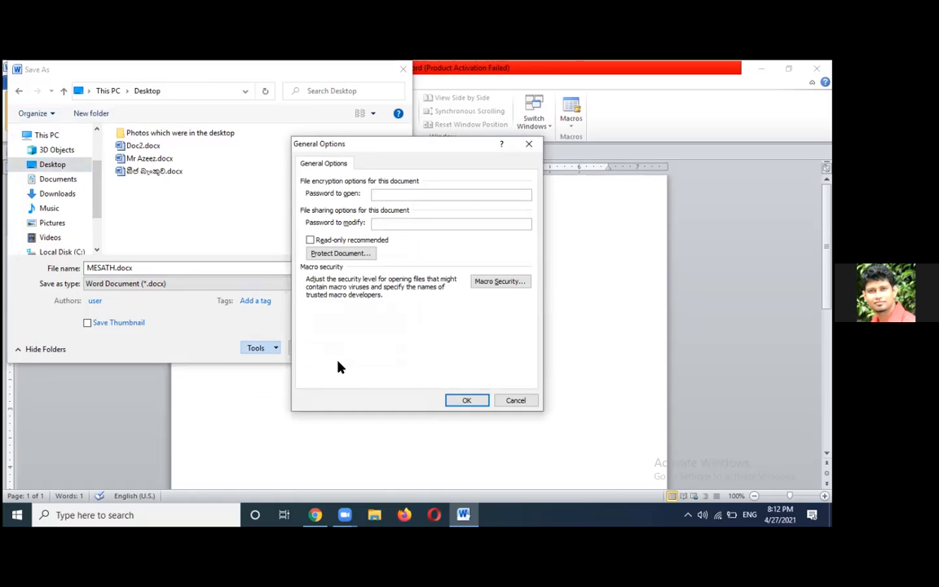
{"action": "type", "text": "1234"}
{"action": "type", "text": "1234"}
{"action": "left_click", "coordinate": [465, 400]}
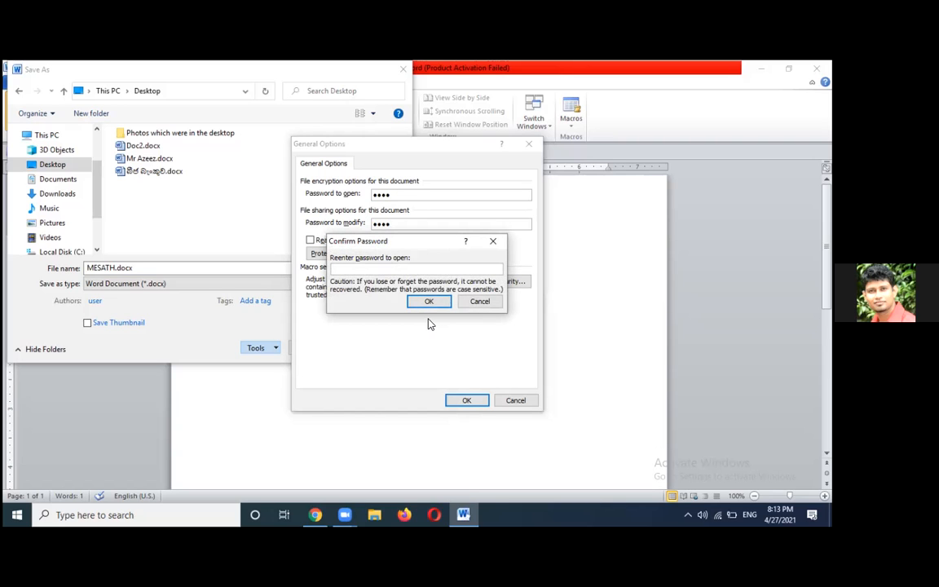
{"action": "type", "text": "1234"}
{"action": "left_click", "coordinate": [432, 301]}
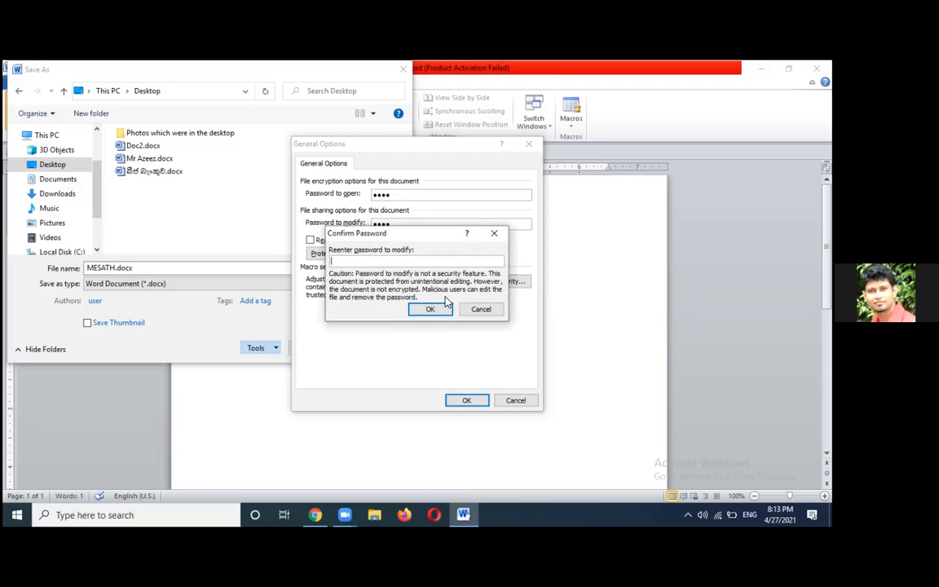
{"action": "type", "text": "1234"}
Save the protected MESATH.docx to the Desktop, close Word, and reopen the file
{"action": "left_click", "coordinate": [430, 310]}
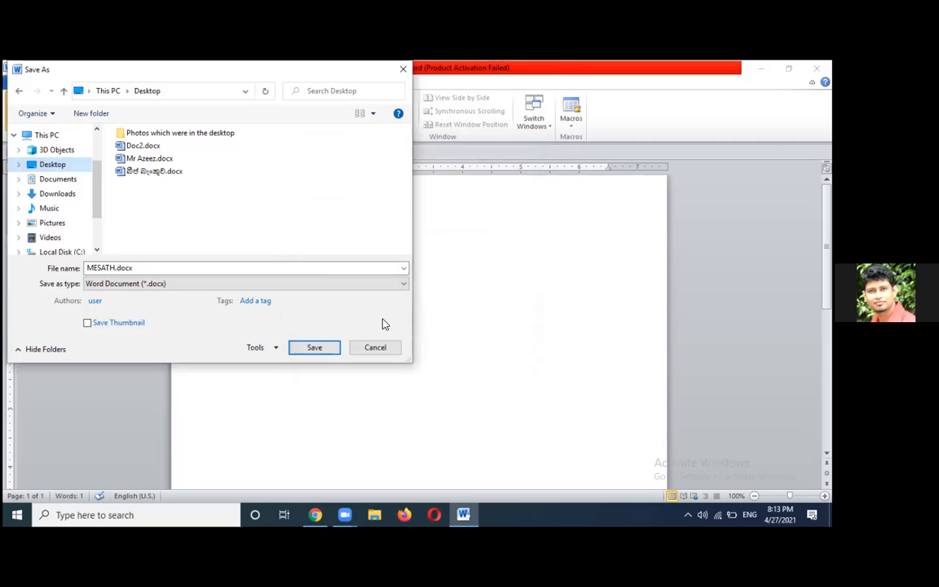
{"action": "key", "text": "Return"}
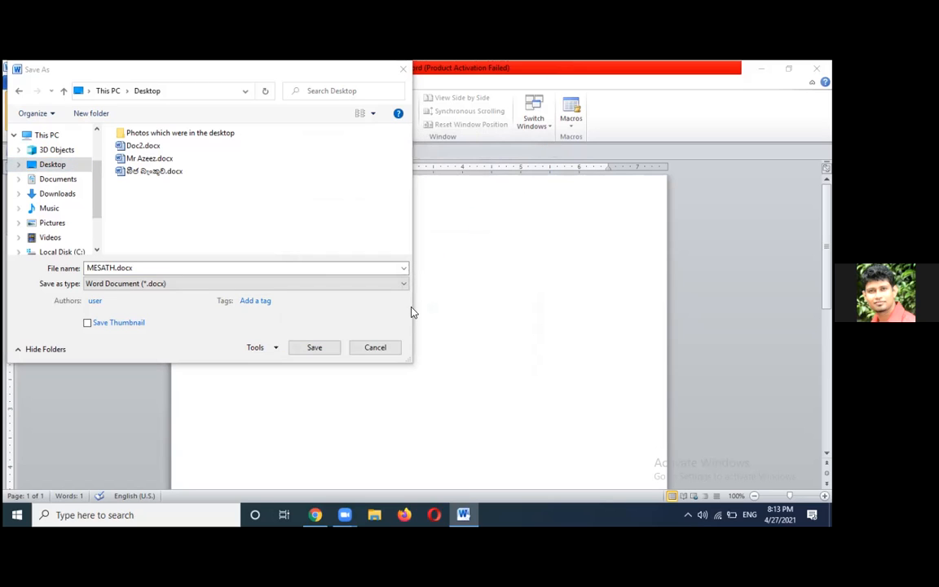
{"action": "left_click", "coordinate": [326, 347]}
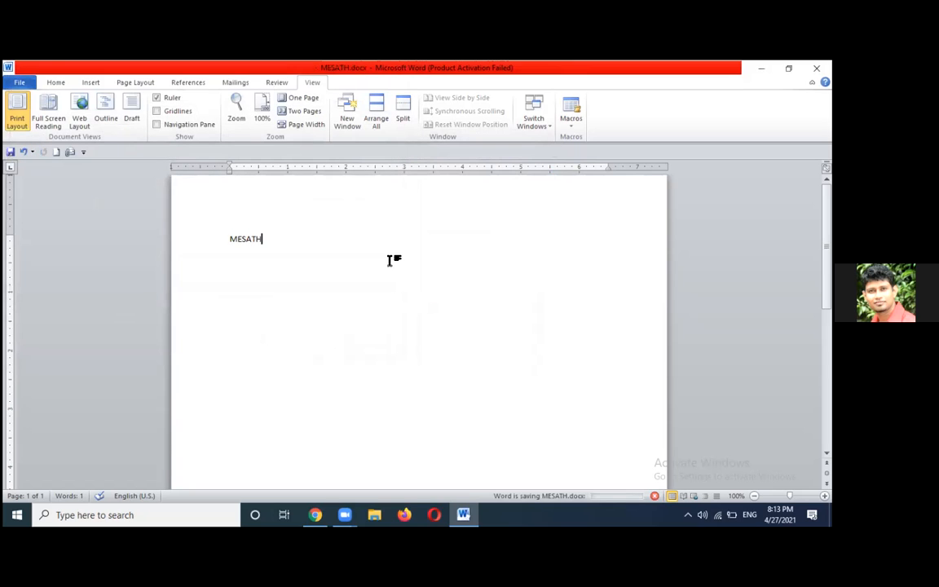
{"action": "left_click", "coordinate": [817, 68]}
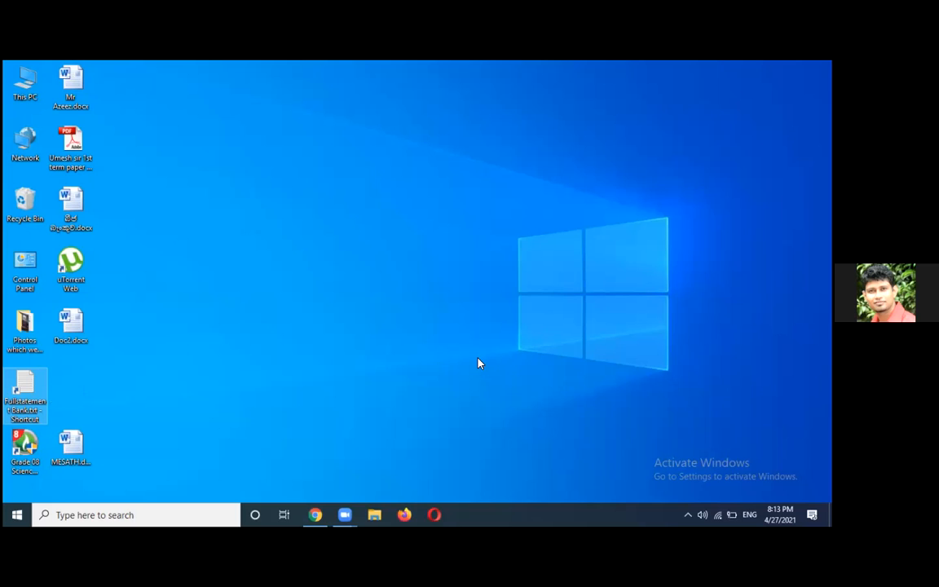
{"action": "double_click", "coordinate": [82, 445]}
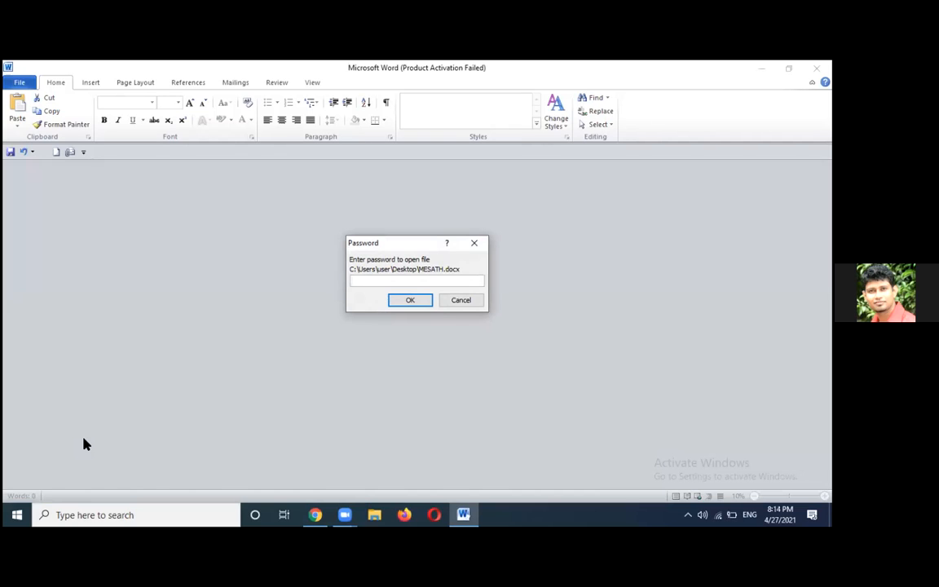
Enter the open password and open MESATH.docx in Read Only mode
{"action": "type", "text": "1234"}
{"action": "key", "text": "Return"}
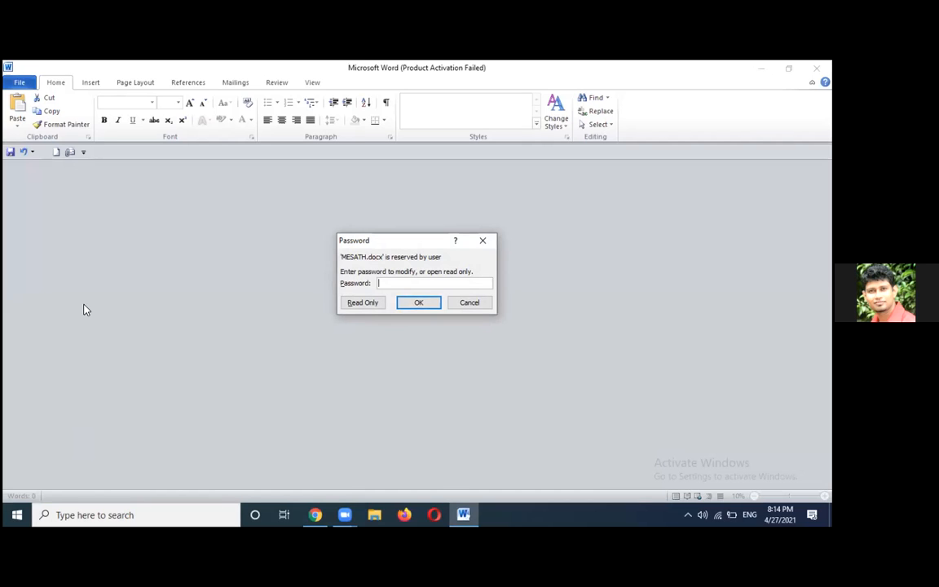
{"action": "left_click", "coordinate": [356, 303]}
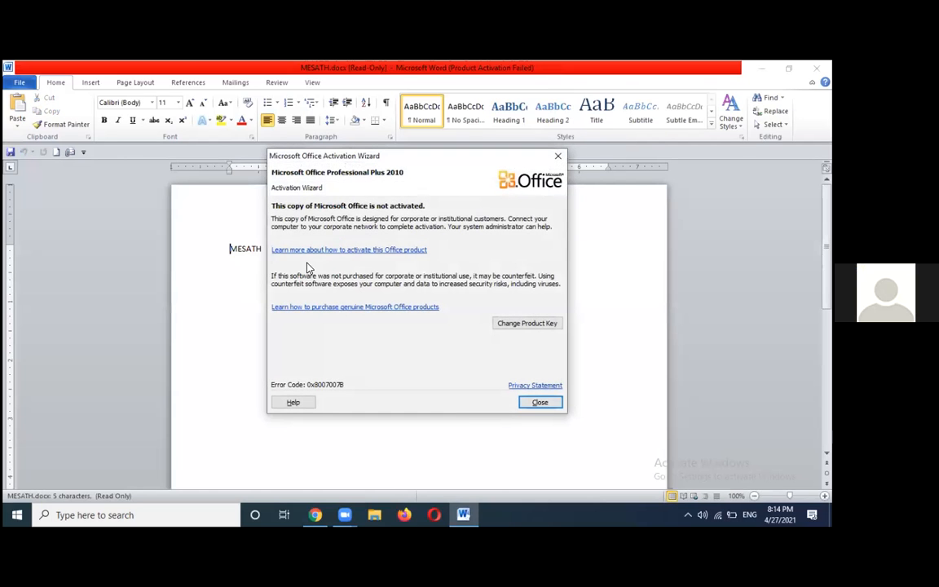
Dismiss the Activation Wizard, then type one letter and delete it to test the read-only document
{"action": "left_click", "coordinate": [541, 403]}
{"action": "type", "text": "f"}
{"action": "key", "text": "BackSpace"}
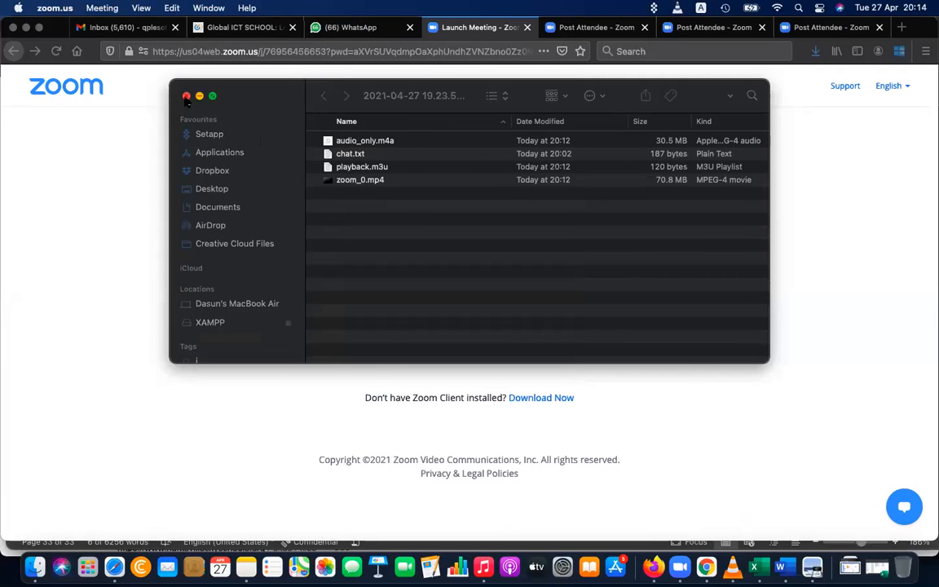
Close the Finder window of recording files and switch back to Microsoft Word
{"action": "left_click", "coordinate": [185, 96]}
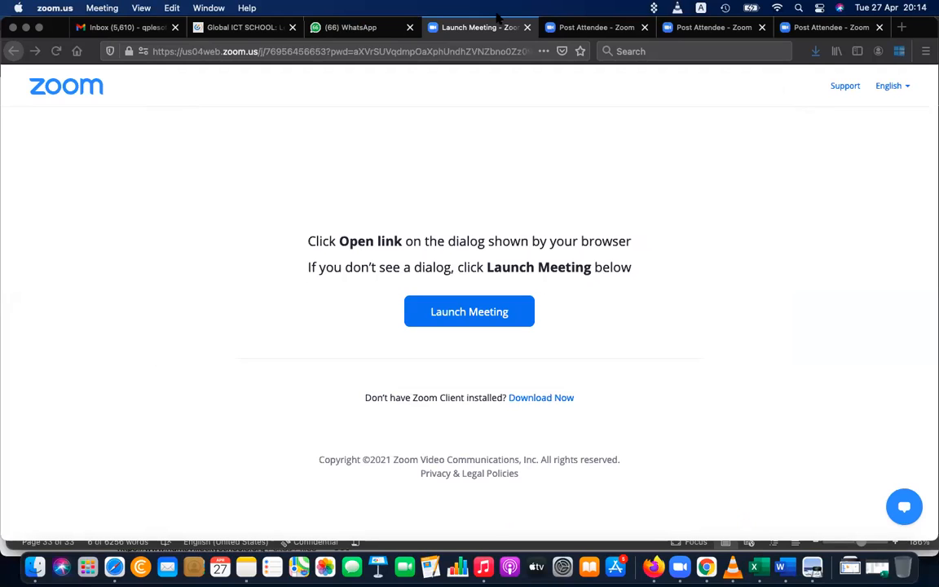
{"action": "left_click", "coordinate": [780, 566]}
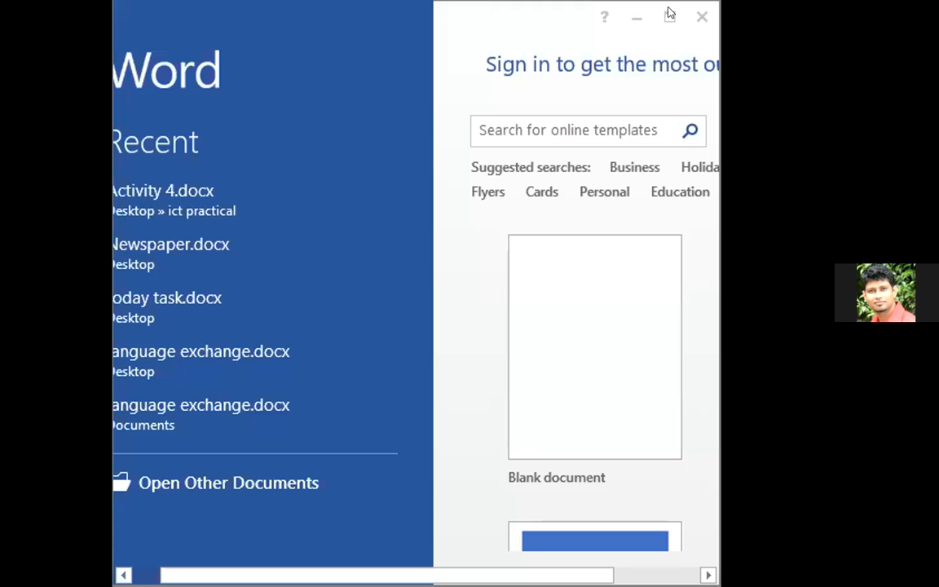
Create a new blank document in a maximized Word 2013 window and type a single word
{"action": "left_click", "coordinate": [669, 18]}
{"action": "left_click", "coordinate": [311, 205]}
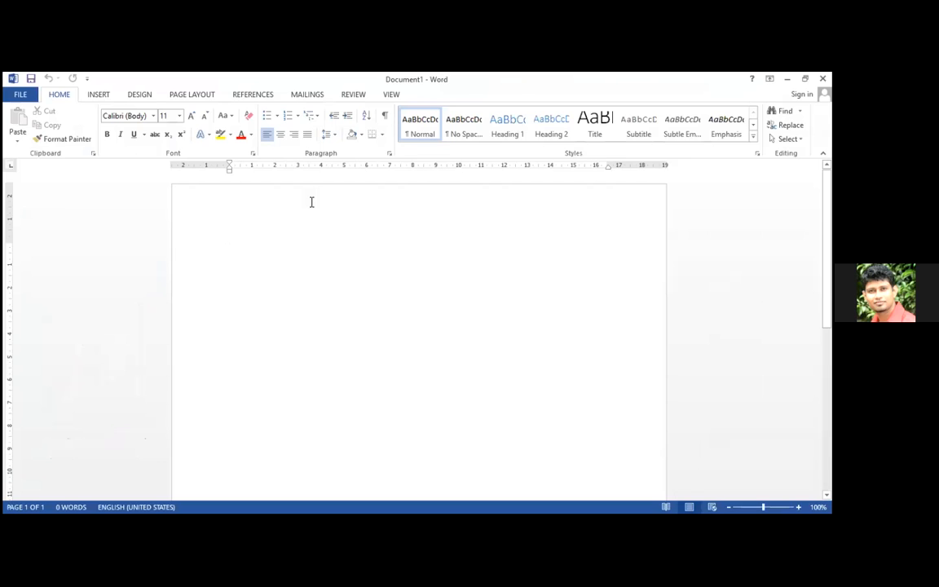
{"action": "type", "text": "gaya"}
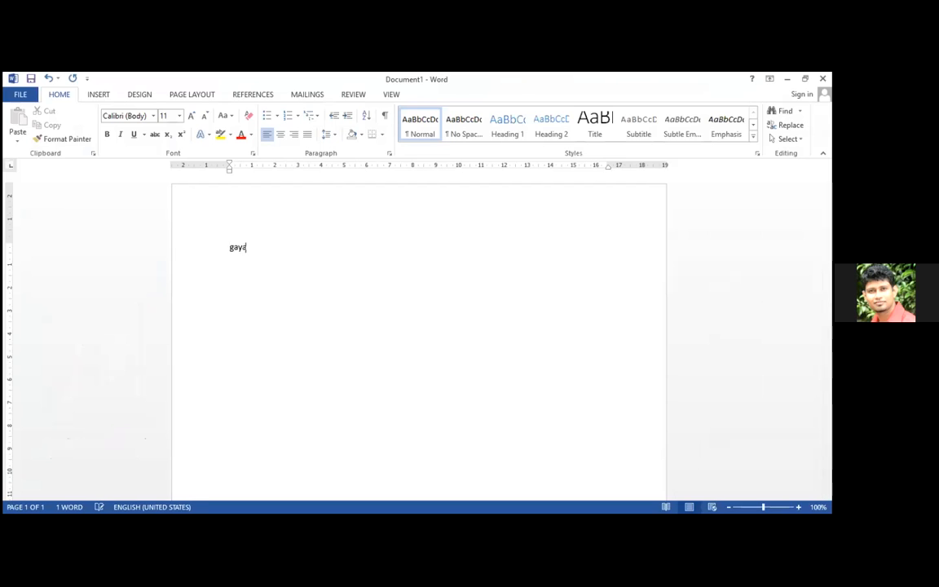
{"action": "type", "text": "thmi"}
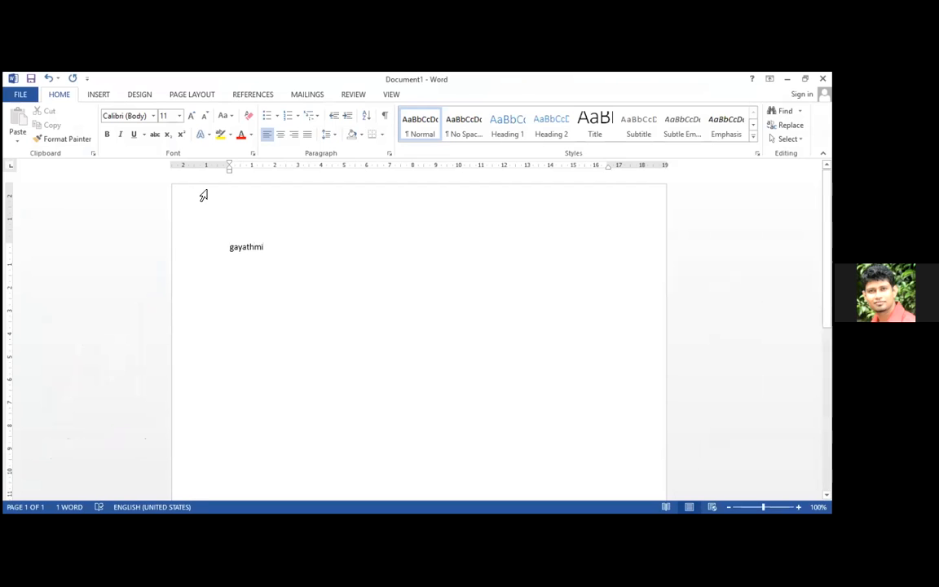
Choose Save As > Computer and pick the Desktop as the save folder
{"action": "left_click", "coordinate": [18, 95]}
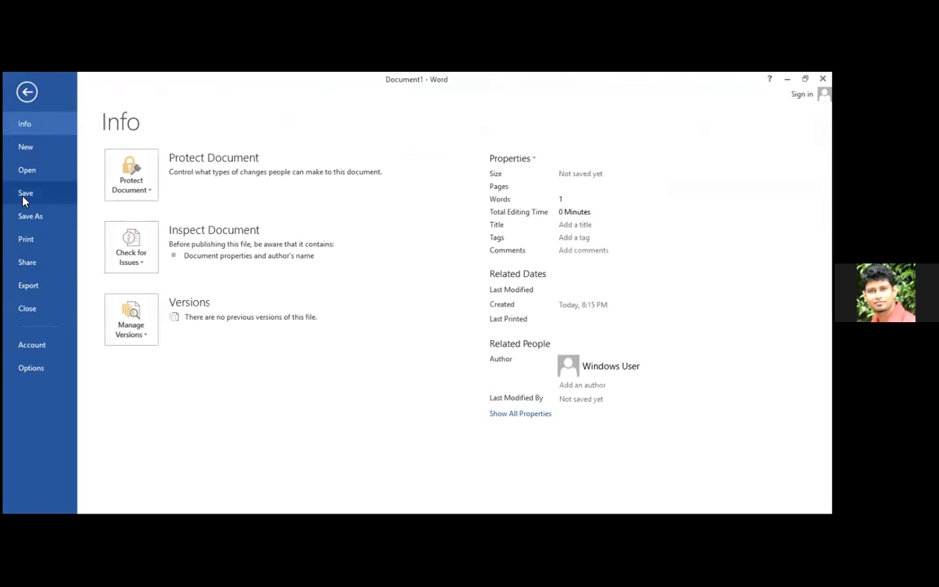
{"action": "left_click", "coordinate": [23, 224]}
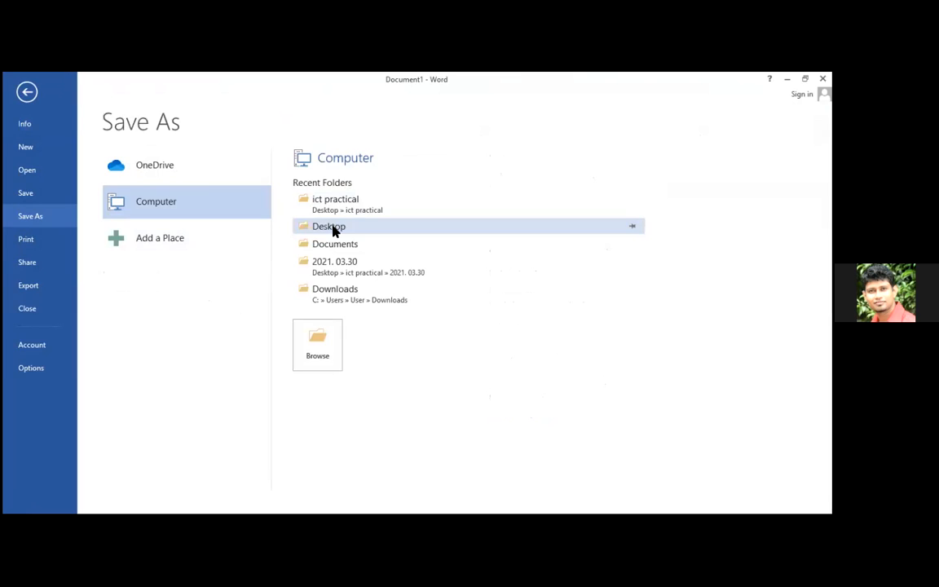
{"action": "left_click", "coordinate": [333, 228]}
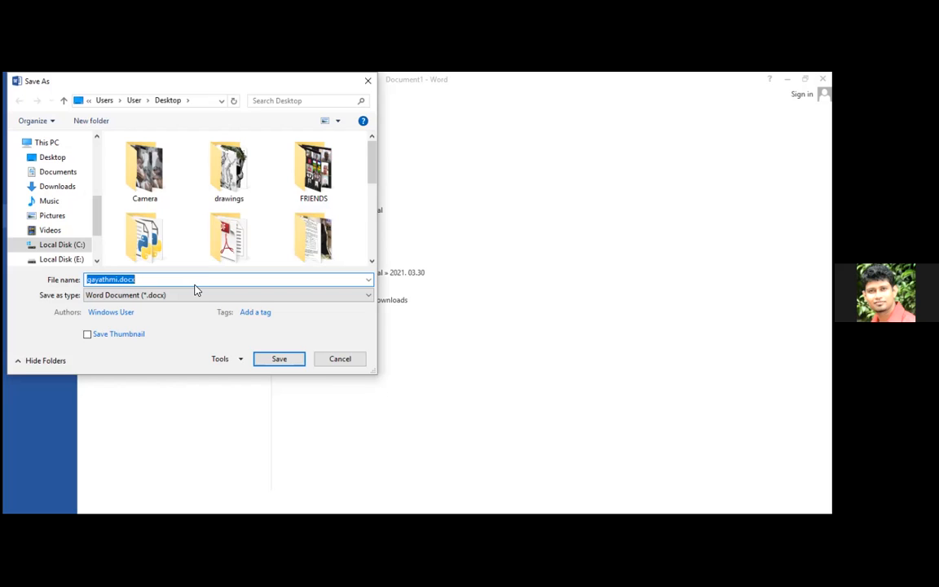
In Tools > General Options, enter both a password to open and a password to modify
{"action": "left_click", "coordinate": [240, 358]}
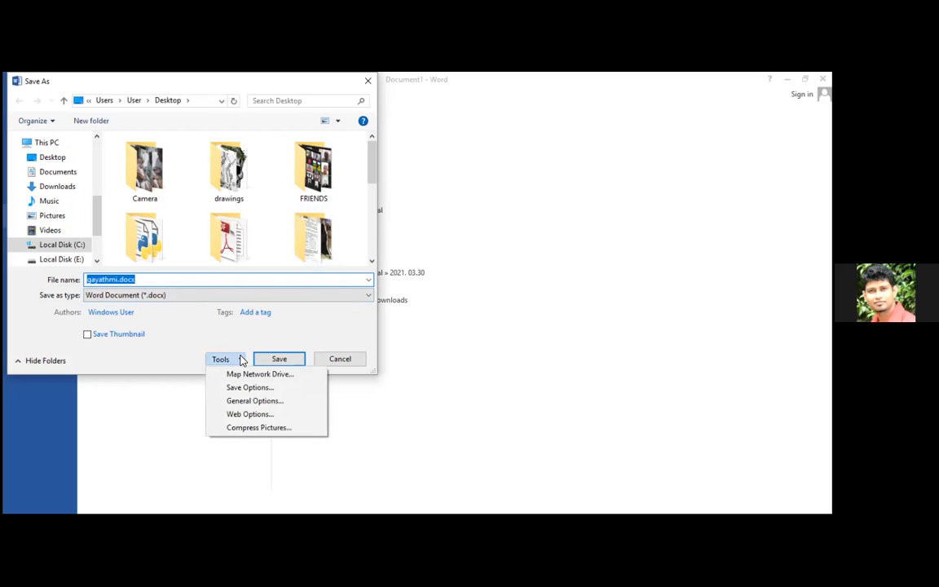
{"action": "left_click", "coordinate": [234, 401]}
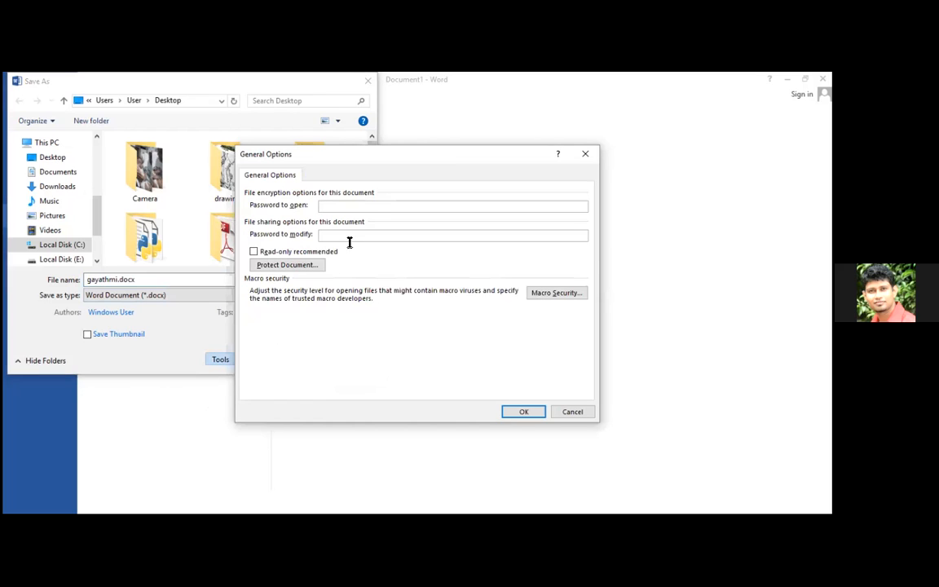
{"action": "type", "text": "12345"}
{"action": "left_click", "coordinate": [353, 232]}
{"action": "type", "text": "12345"}
{"action": "left_click", "coordinate": [513, 410]}
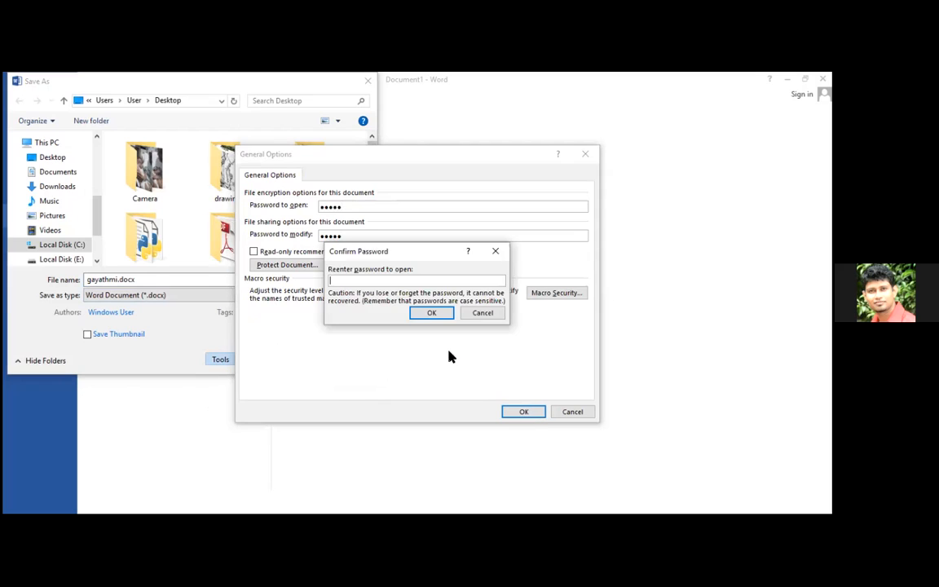
Confirm both passwords, then save the document to the Desktop
{"action": "type", "text": "•••••"}
{"action": "left_click", "coordinate": [444, 316]}
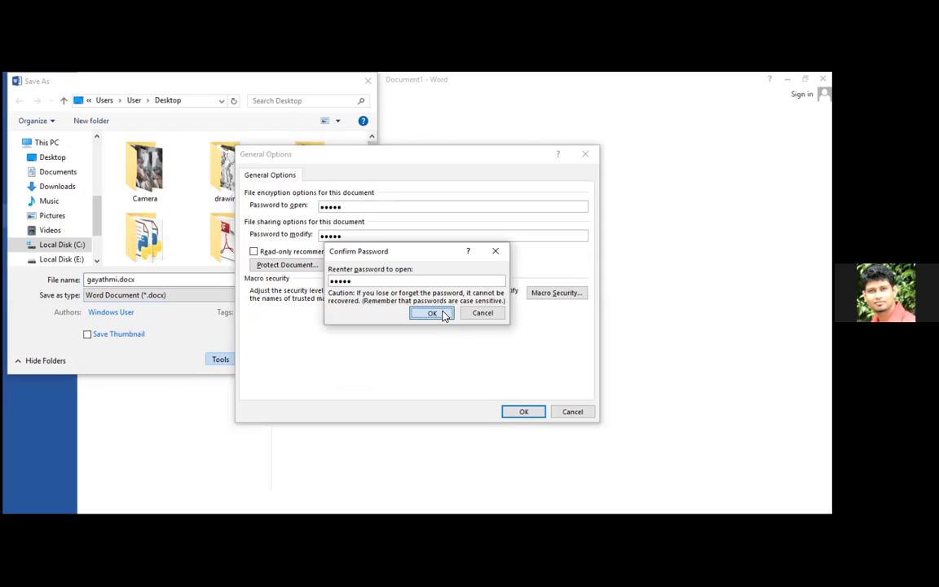
{"action": "type", "text": "•••••"}
{"action": "left_click", "coordinate": [424, 318]}
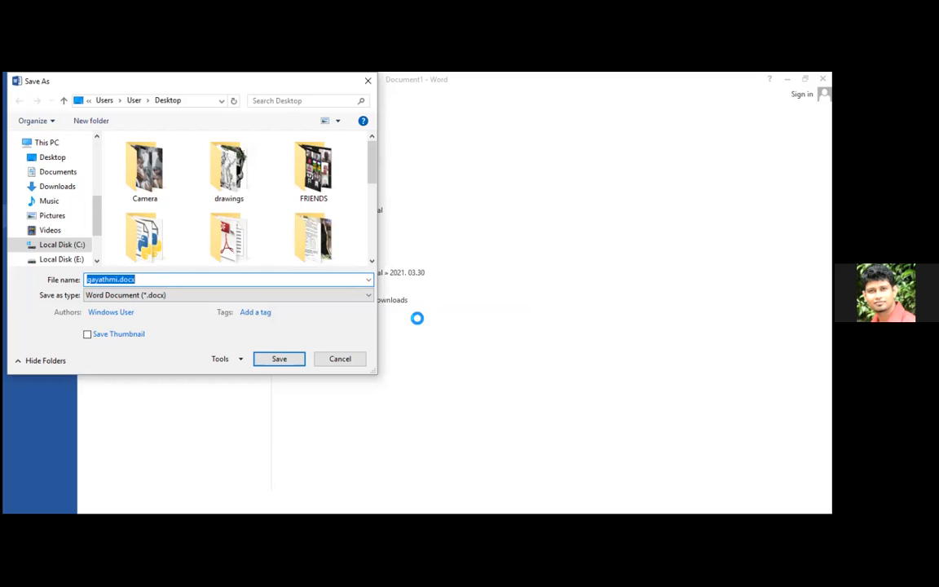
{"action": "left_click", "coordinate": [280, 358]}
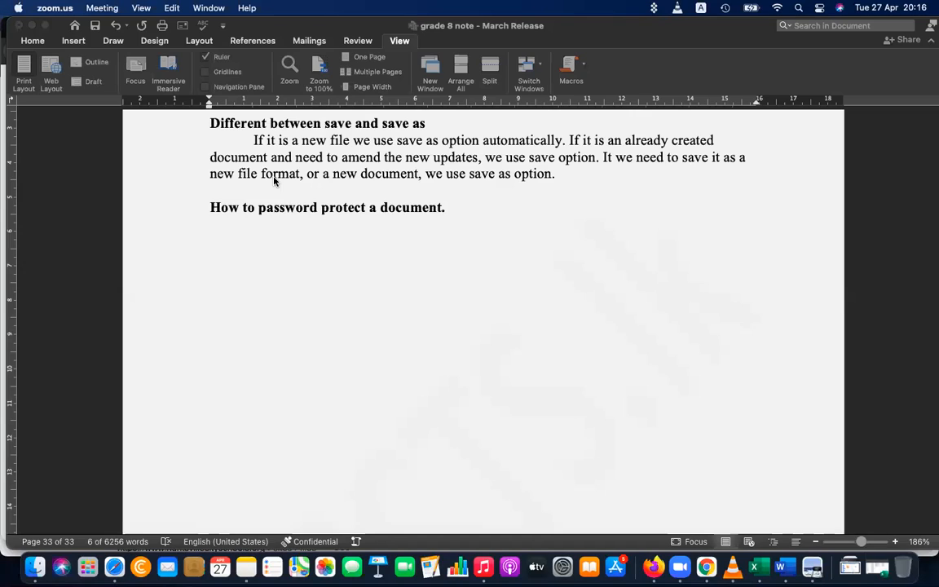
Under the heading, type indented lines 'File -> Save As' and 'In the save as dialog box, select tools -> general options'
{"action": "left_click", "coordinate": [334, 234]}
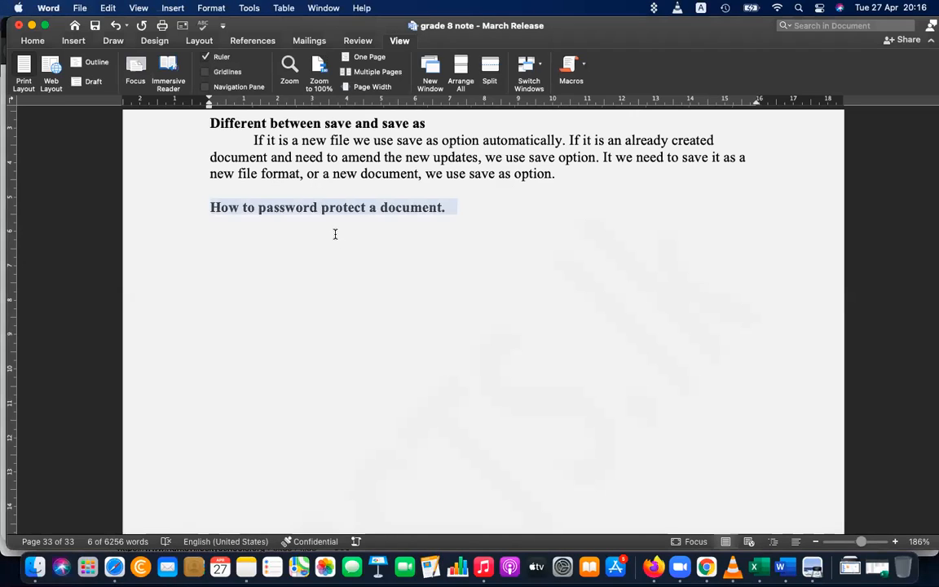
{"action": "left_click", "coordinate": [334, 234]}
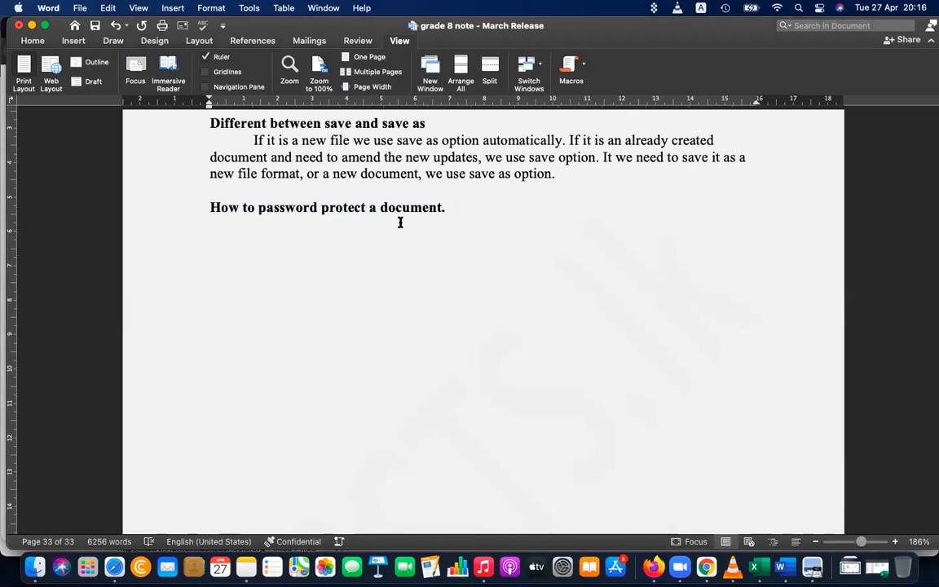
{"action": "left_click", "coordinate": [285, 223]}
{"action": "key", "text": "Tab"}
{"action": "type", "text": "FIle -> Save As"}
{"action": "key", "text": "Return"}
{"action": "key", "text": "Tab"}
{"action": "type", "text": "In the save as"}
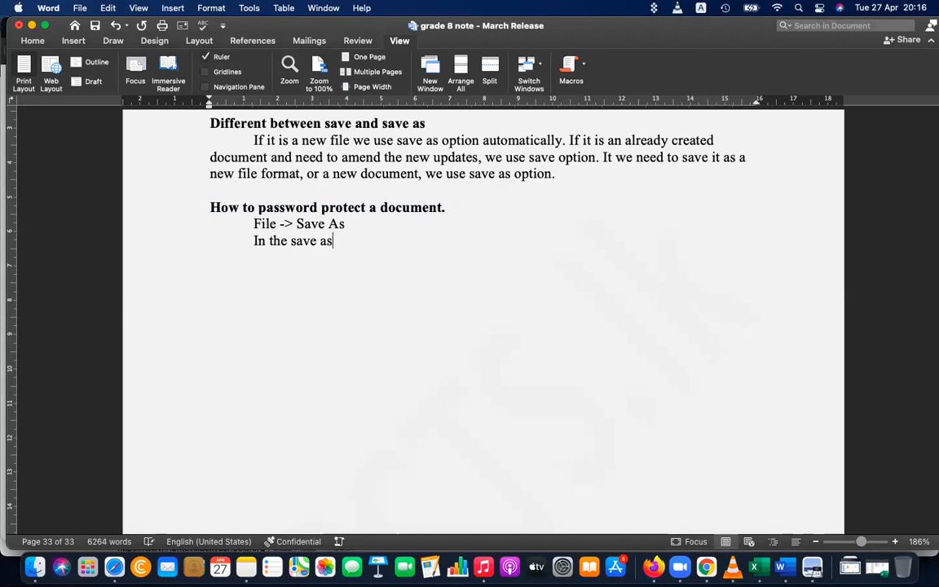
{"action": "type", "text": " dialog box, sec"}
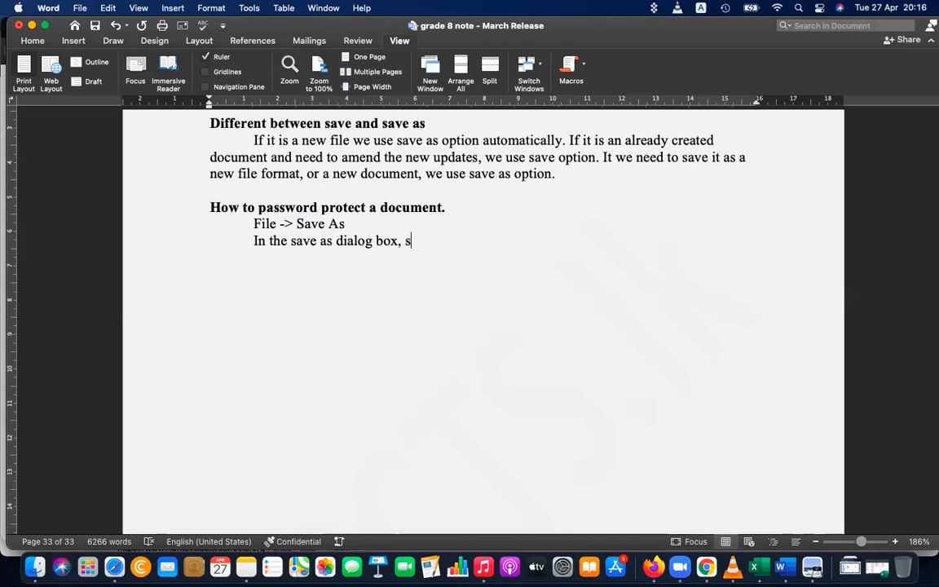
{"action": "key", "text": "BackSpace"}
{"action": "type", "text": "lect tools"}
{"action": "type", "text": ","}
{"action": "key", "text": "BackSpace"}
{"action": "key", "text": "BackSpace"}
{"action": "type", "text": "-> general"}
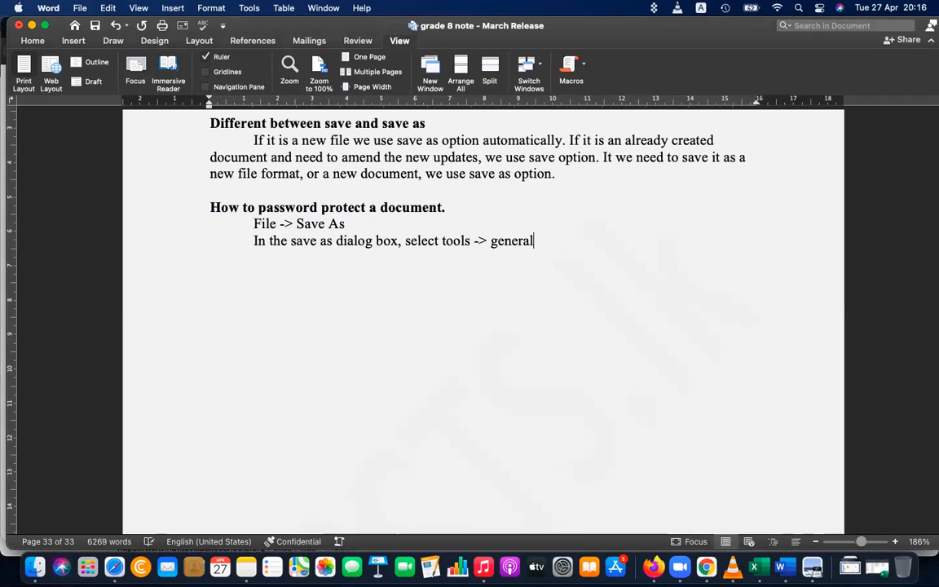
{"action": "type", "text": " options"}
Add the lines 'Give password to open and password to modify', 'Confirm the passwords again' and 'Save it.'
{"action": "key", "text": "Return"}
{"action": "key", "text": "Tab"}
{"action": "type", "text": "Give p"}
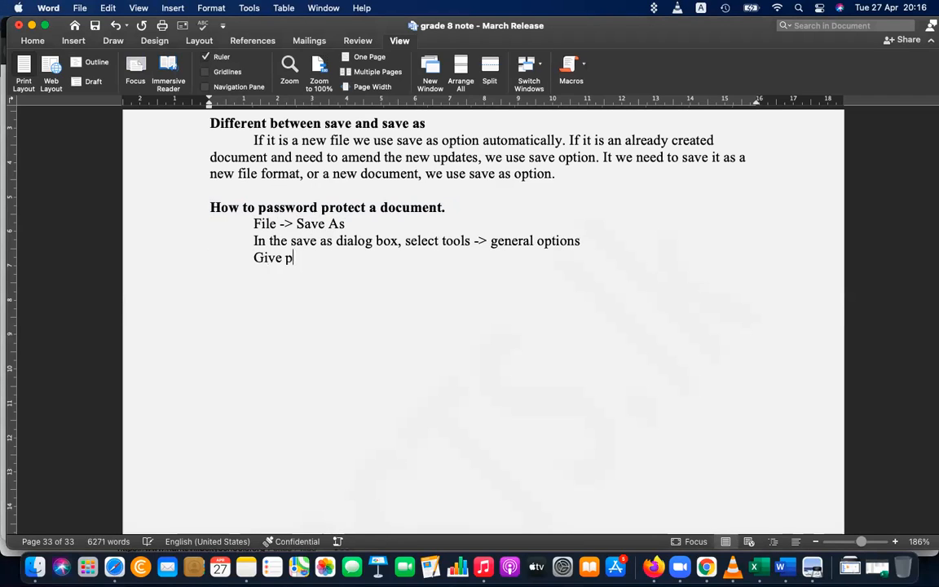
{"action": "type", "text": "asswordto"}
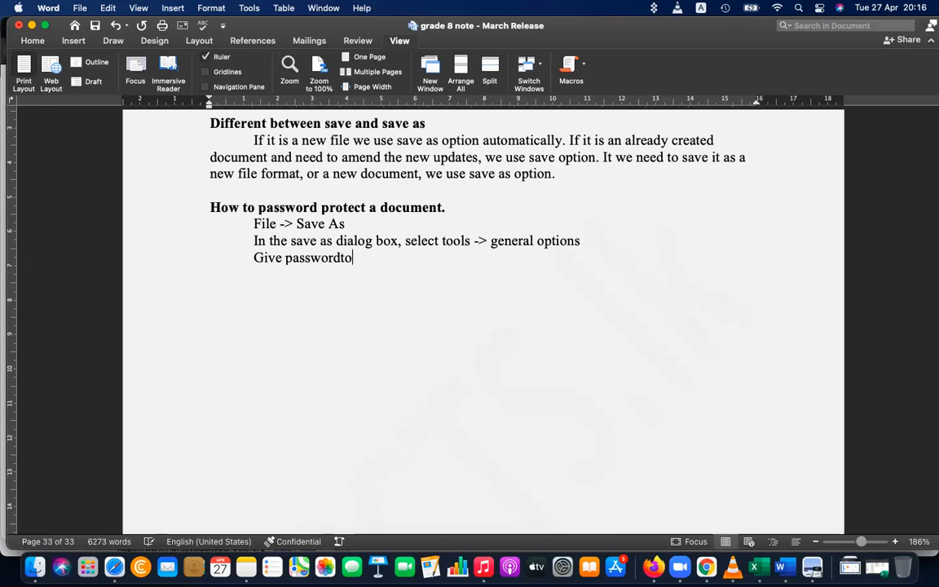
{"action": "key", "text": "BackSpace"}
{"action": "key", "text": "BackSpace"}
{"action": "type", "text": "to open and pas"}
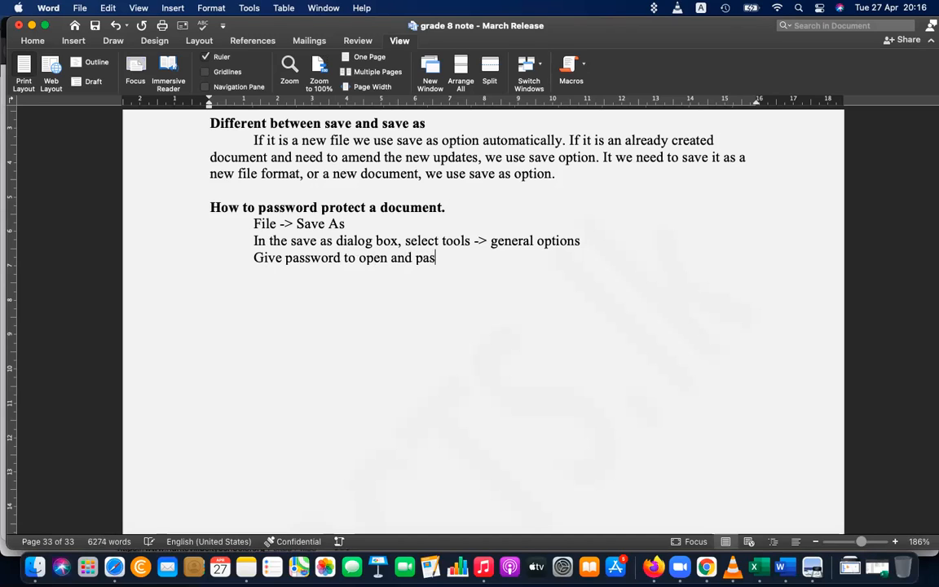
{"action": "type", "text": "sword to modify"}
{"action": "key", "text": "Return"}
{"action": "type", "text": "COnfi"}
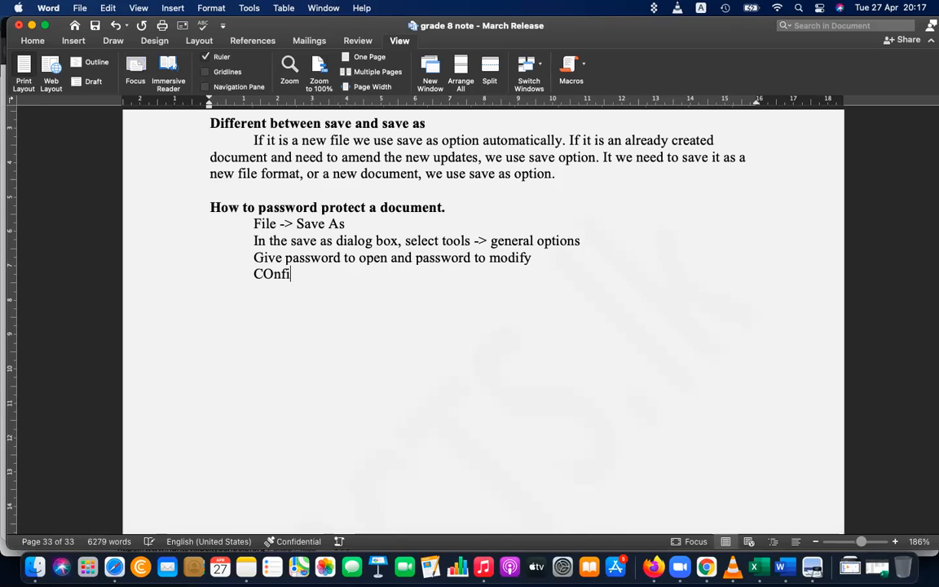
{"action": "type", "text": "rm the passwor"}
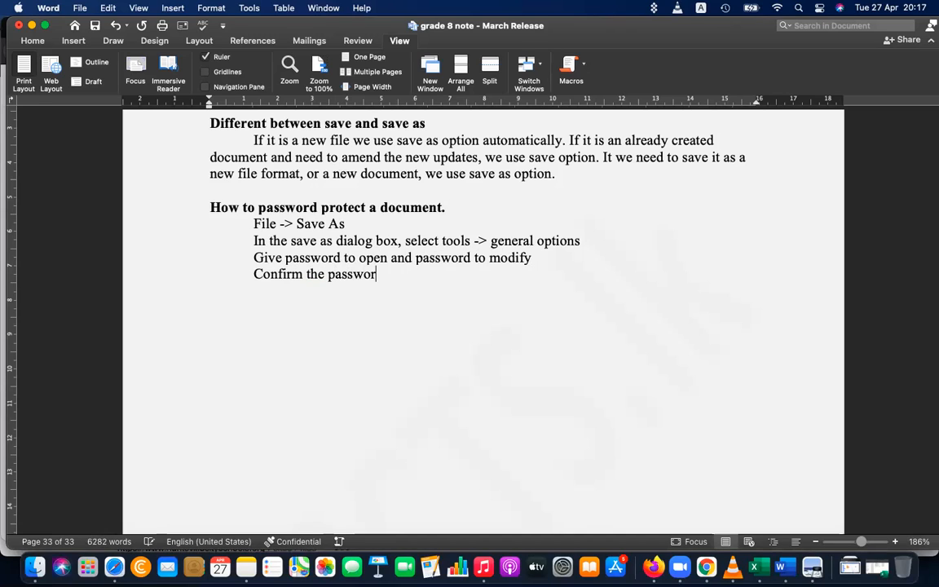
{"action": "type", "text": "ds again"}
{"action": "key", "text": "Return"}
{"action": "type", "text": "Sav"}
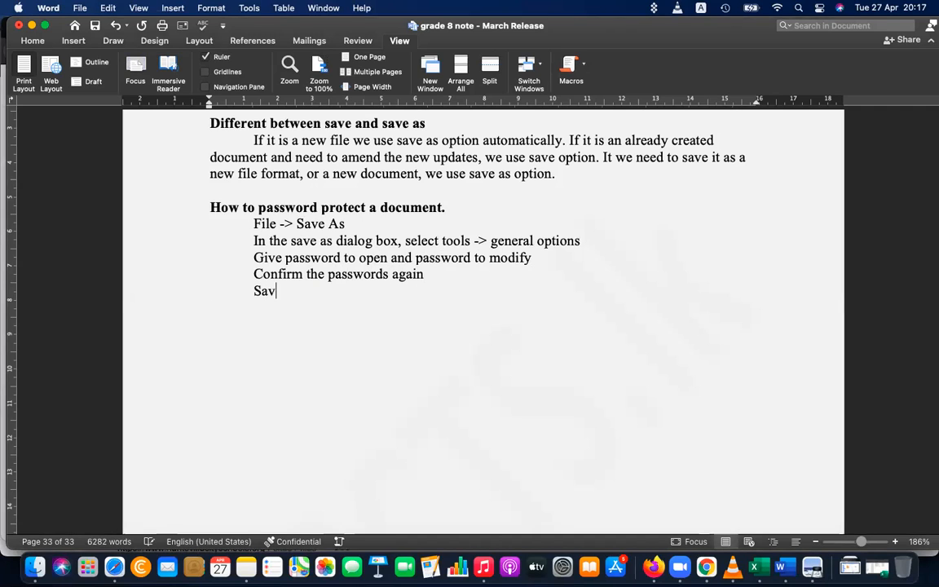
{"action": "type", "text": "e it."}
{"action": "key", "text": "Return"}
{"action": "key", "text": "Return"}
Bring the grade 8 reading book PDF forward in Preview and scroll to page 45's Common tools page
{"action": "left_click", "coordinate": [813, 567]}
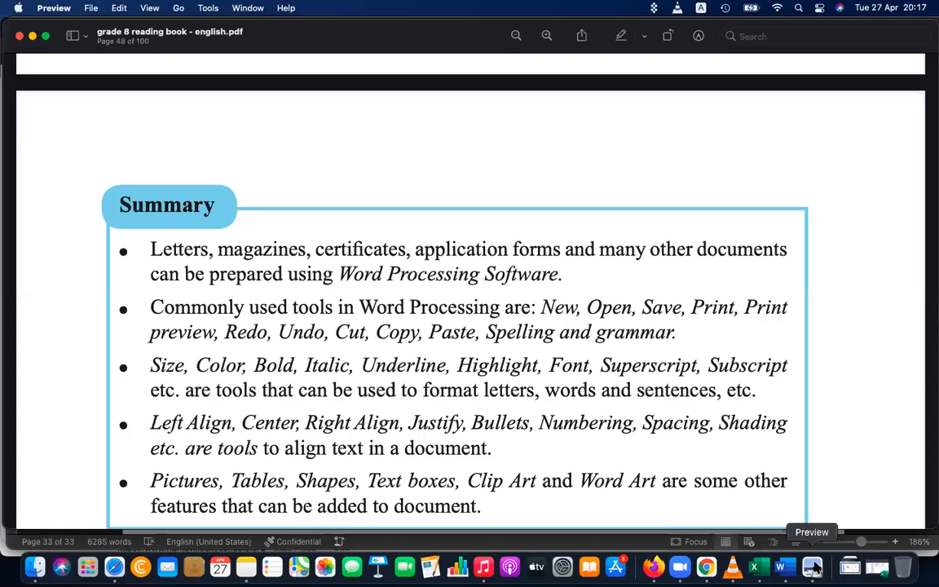
{"action": "scroll", "coordinate": [485, 342], "scroll_direction": "up", "scroll_amount": 15}
{"action": "scroll", "coordinate": [485, 342], "scroll_direction": "up", "scroll_amount": 15}
{"action": "scroll", "coordinate": [486, 342], "scroll_direction": "down", "scroll_amount": 5}
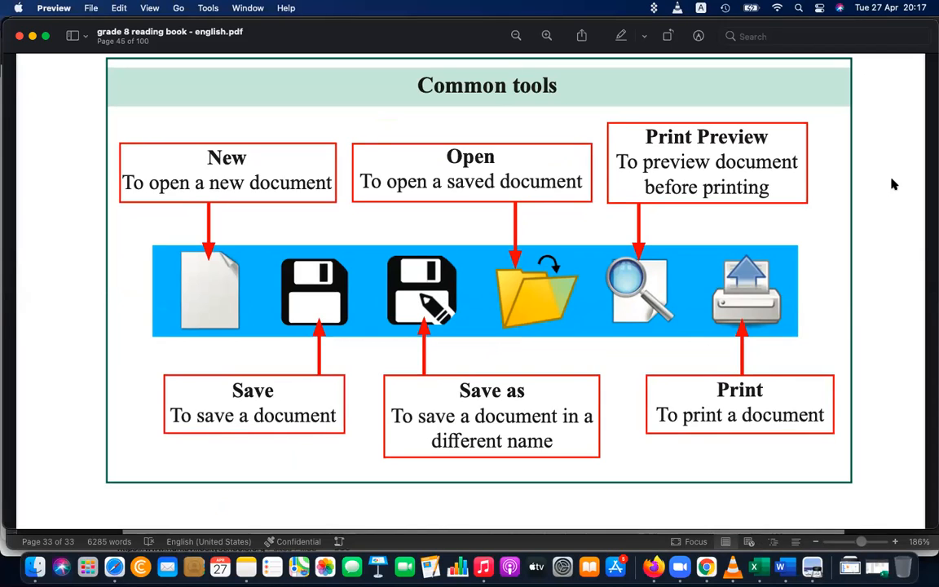
{"action": "key", "text": "super+Tab"}
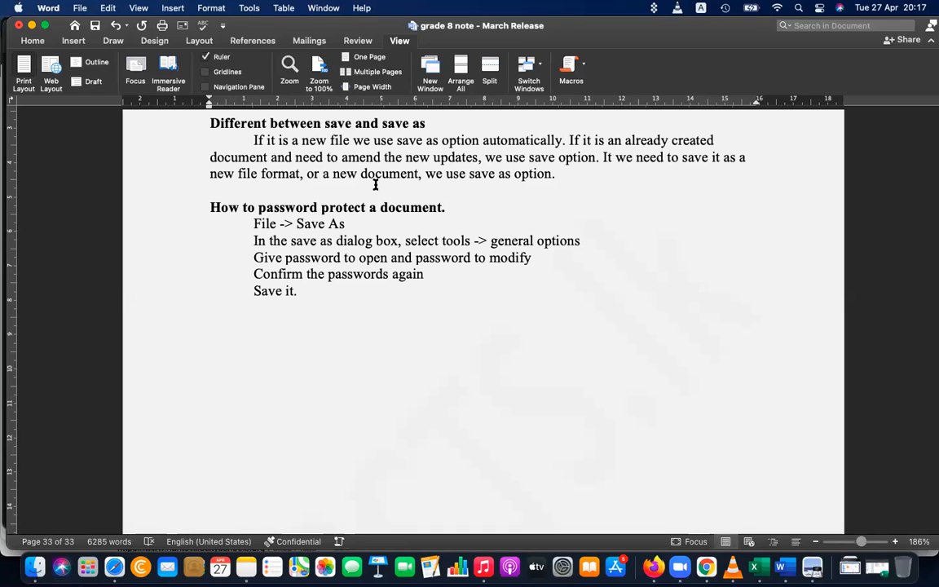
Add a 'Printing' heading with the indented line 'Before printing the document go to layout'
{"action": "type", "text": "Printing"}
{"action": "key", "text": "Return"}
{"action": "key", "text": "Tab"}
{"action": "type", "text": "Be"}
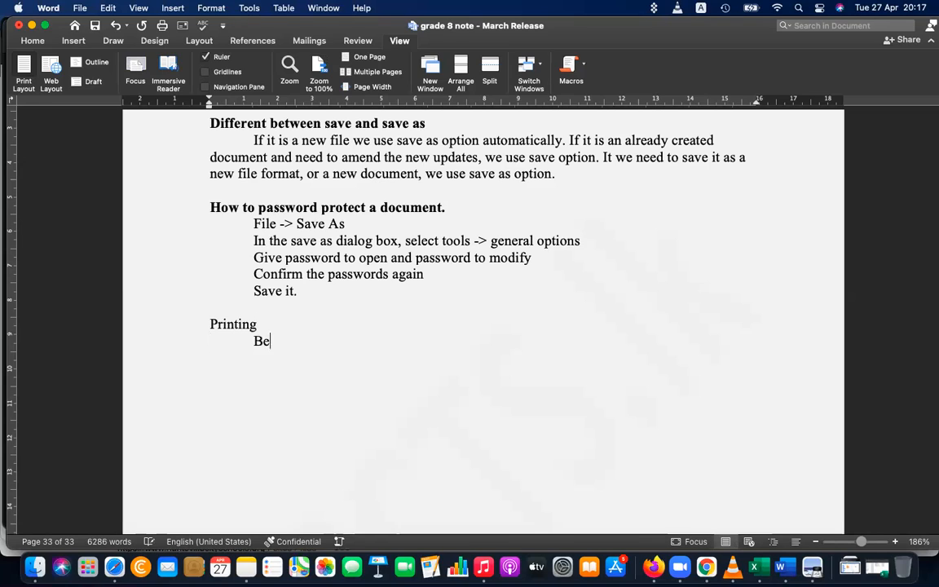
{"action": "type", "text": "fore printing the "}
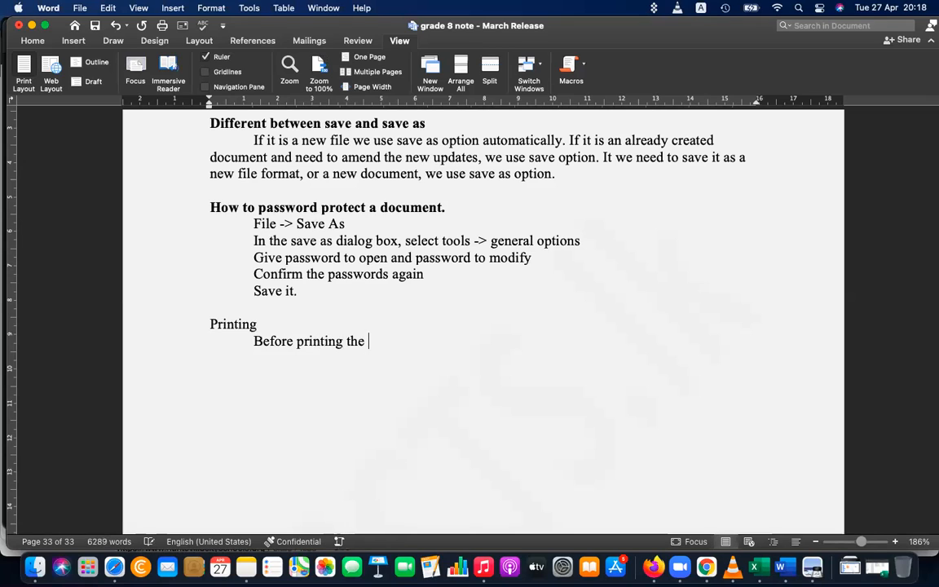
{"action": "type", "text": "document "}
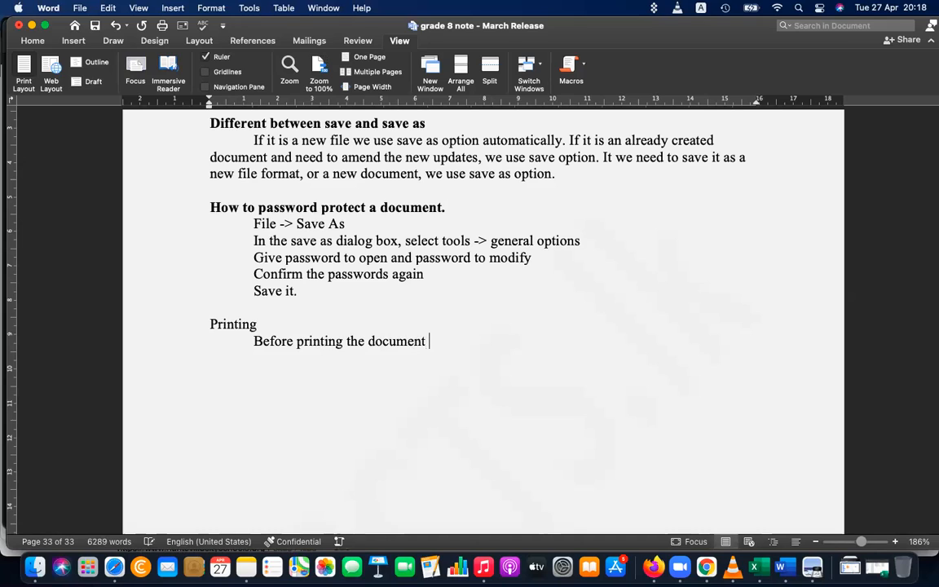
{"action": "type", "text": "go to"}
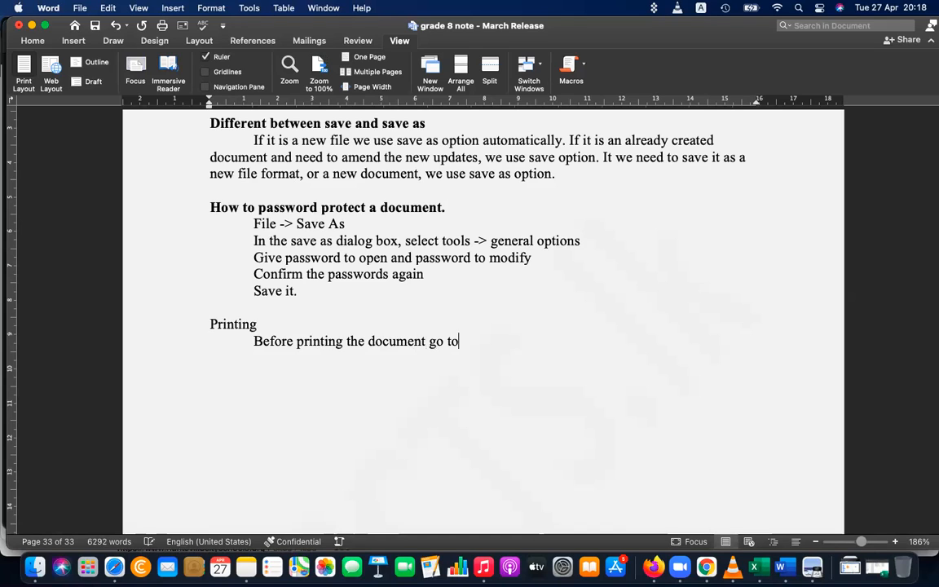
{"action": "type", "text": " layout"}
Keep the page size at A4 using the Layout tab's Size list
{"action": "left_click", "coordinate": [199, 41]}
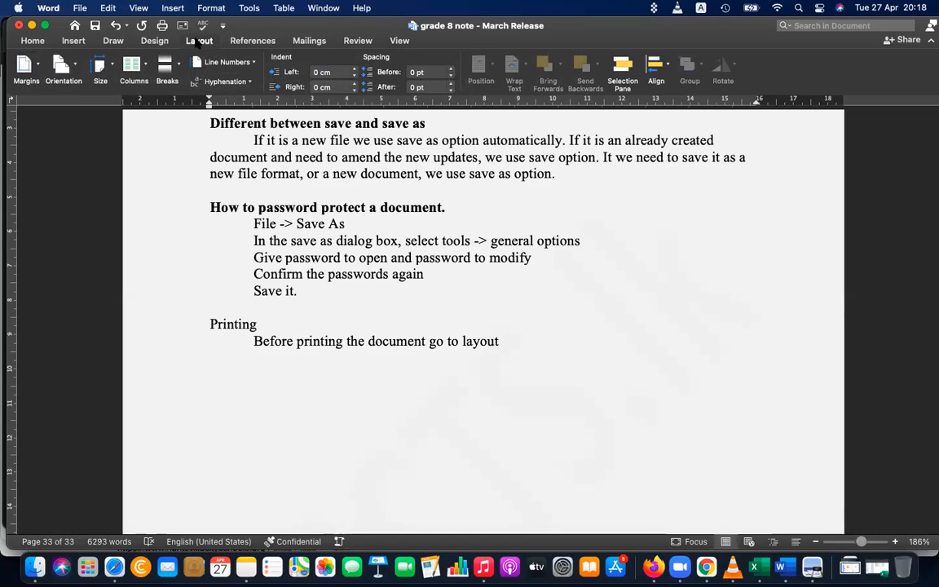
{"action": "left_click", "coordinate": [99, 68]}
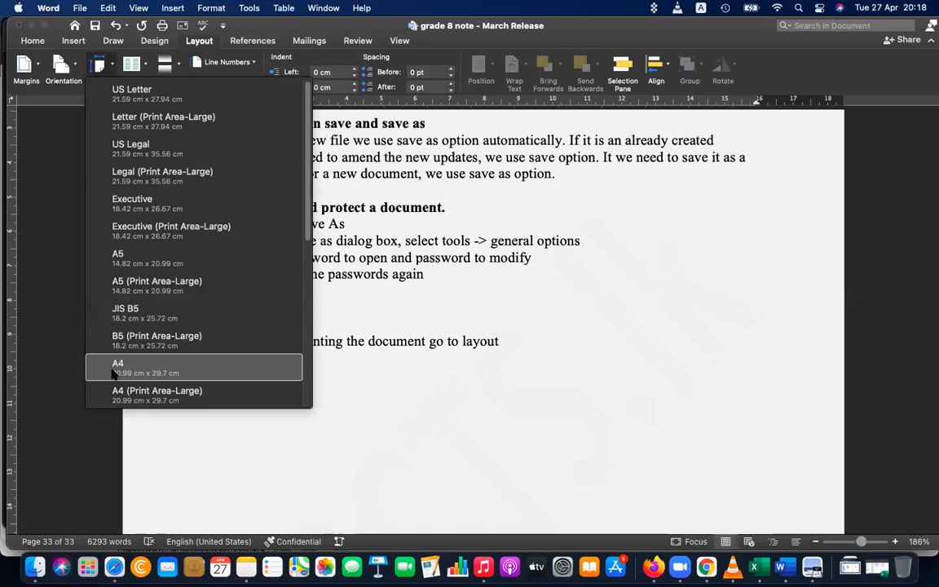
{"action": "scroll", "coordinate": [163, 334], "scroll_direction": "down", "scroll_amount": 5}
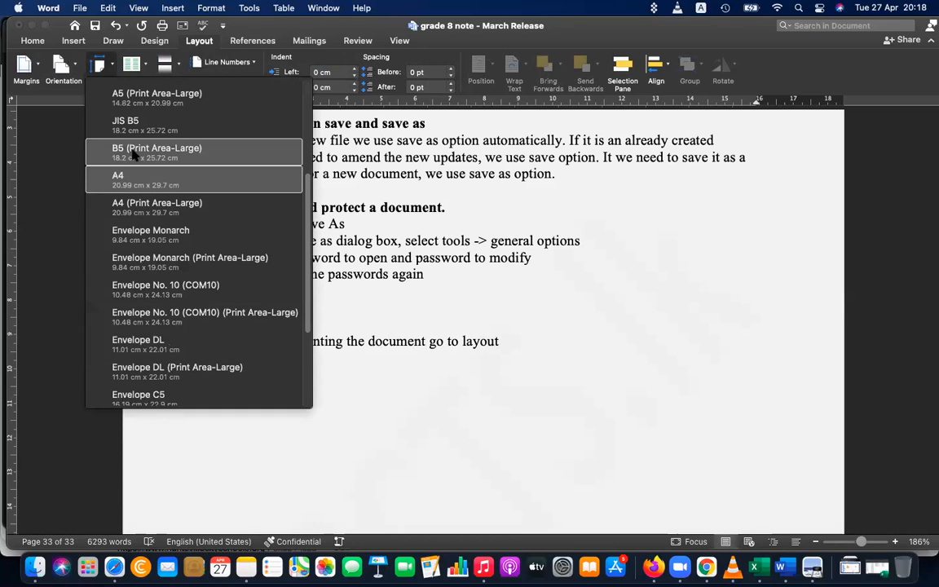
{"action": "scroll", "coordinate": [135, 154], "scroll_direction": "up", "scroll_amount": 5}
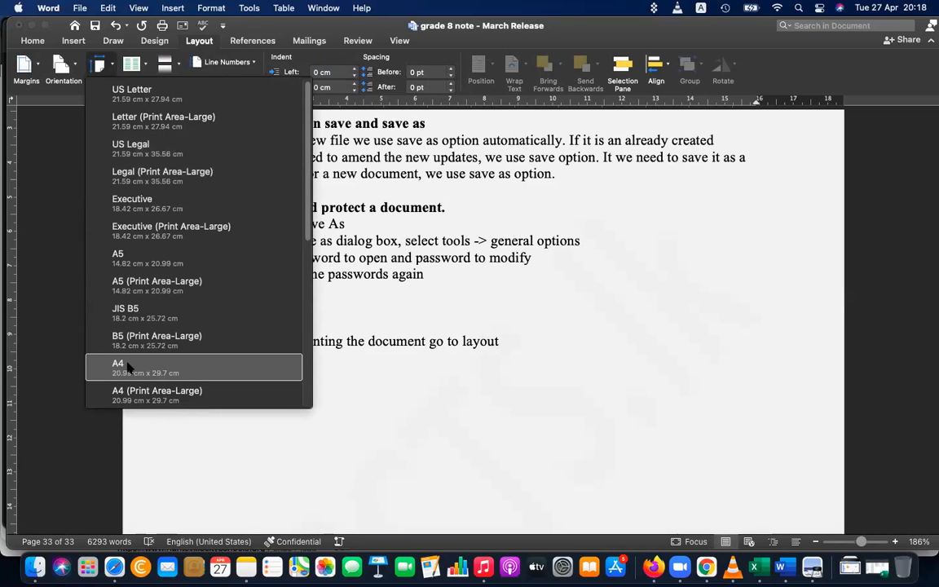
{"action": "left_click", "coordinate": [127, 367]}
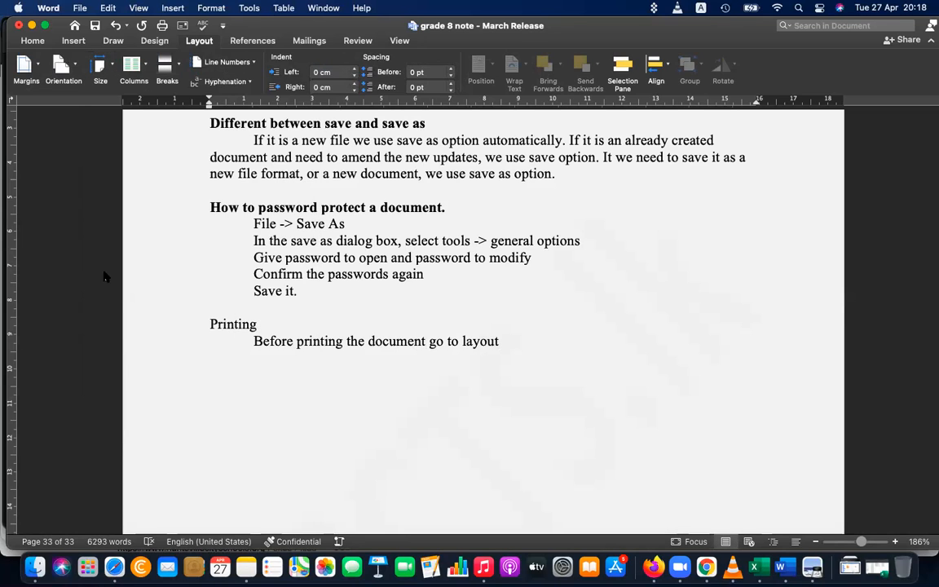
Keep Portrait orientation and zoom out to see whole pages
{"action": "left_click", "coordinate": [62, 65]}
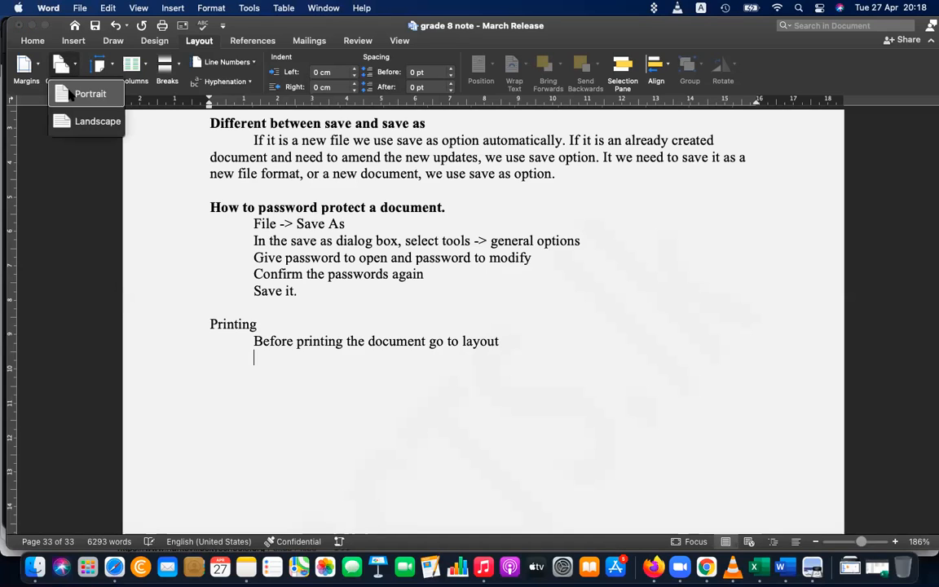
{"action": "left_click", "coordinate": [81, 94]}
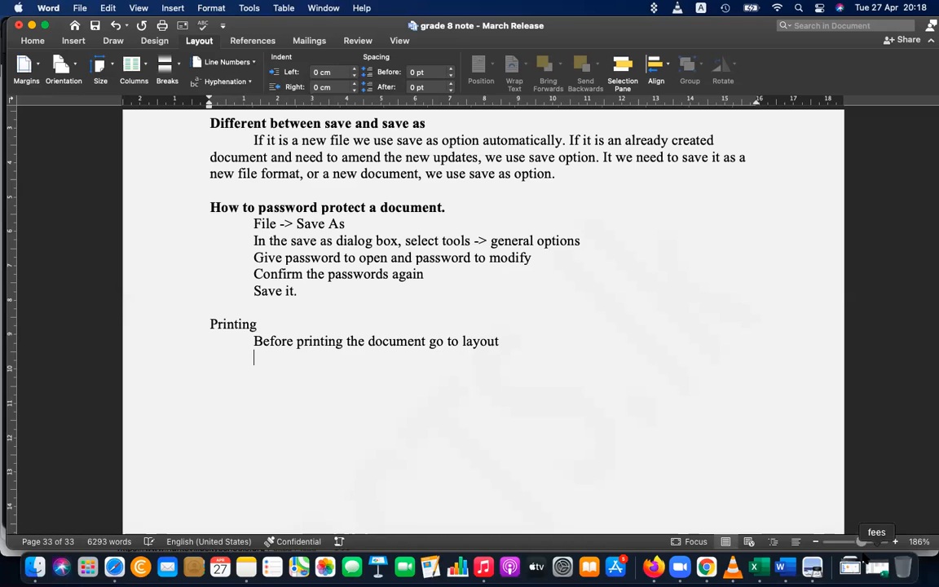
{"action": "left_click_drag", "start_coordinate": [863, 543], "coordinate": [846, 543]}
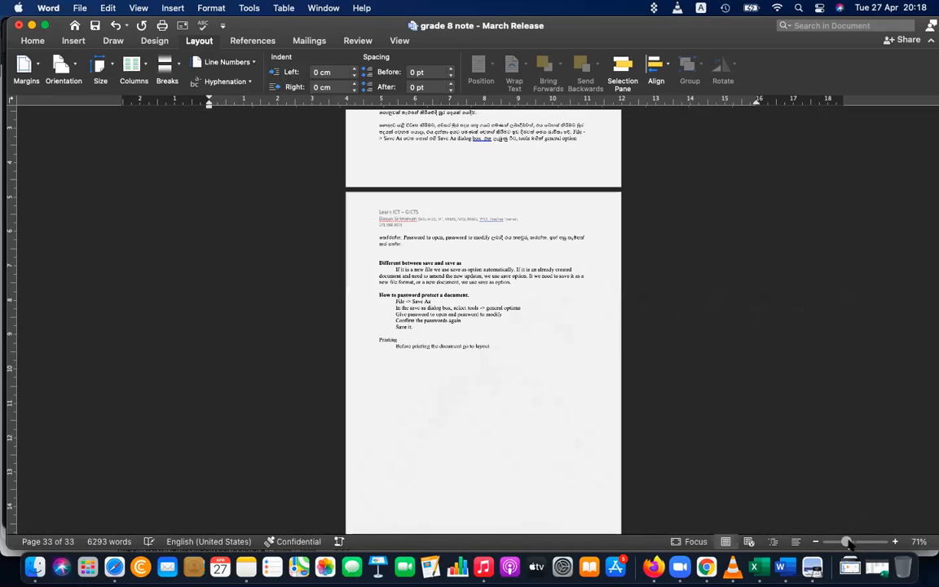
Try Landscape orientation, then set the document back to Portrait, returning it to 33 pages
{"action": "scroll", "coordinate": [667, 467], "scroll_direction": "down", "scroll_amount": 2}
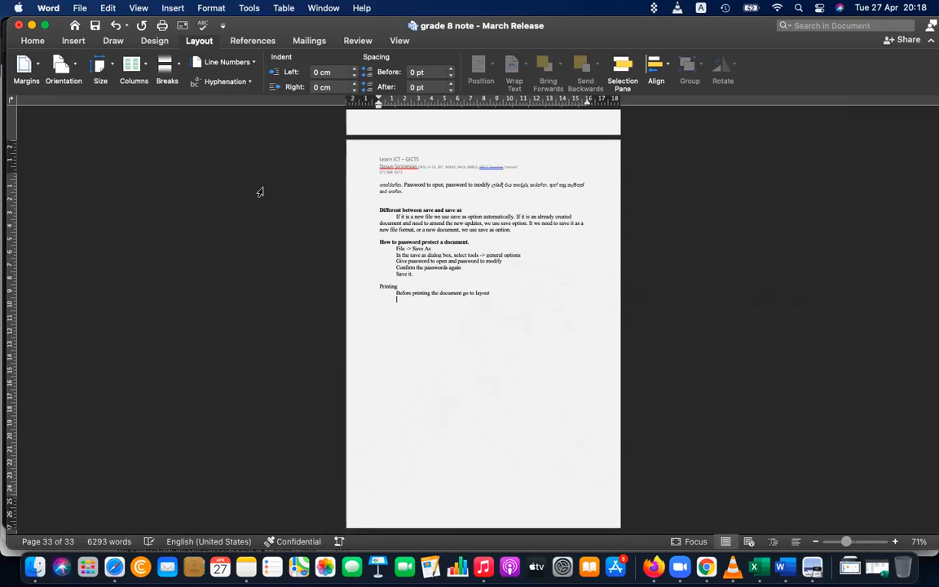
{"action": "left_click", "coordinate": [63, 67]}
{"action": "left_click", "coordinate": [93, 122]}
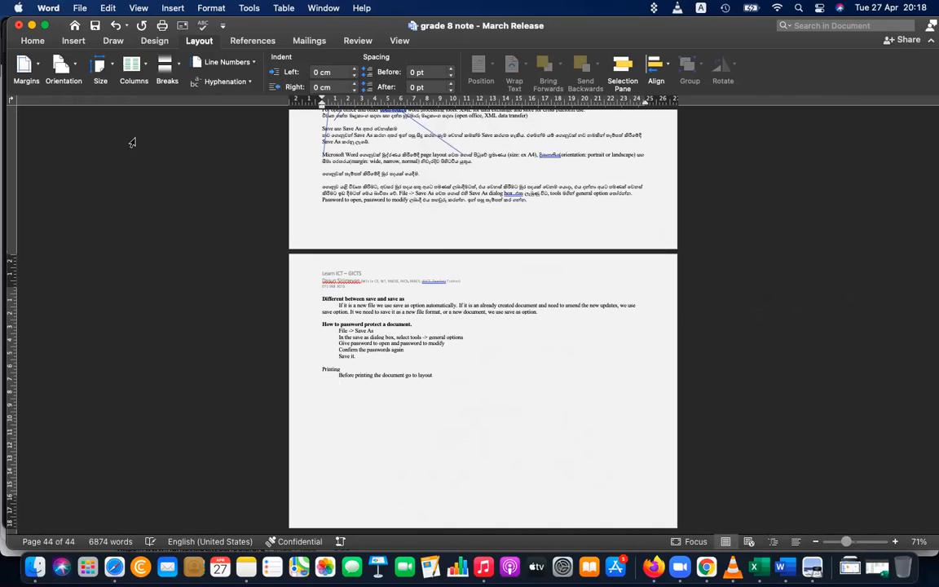
{"action": "left_click", "coordinate": [61, 73]}
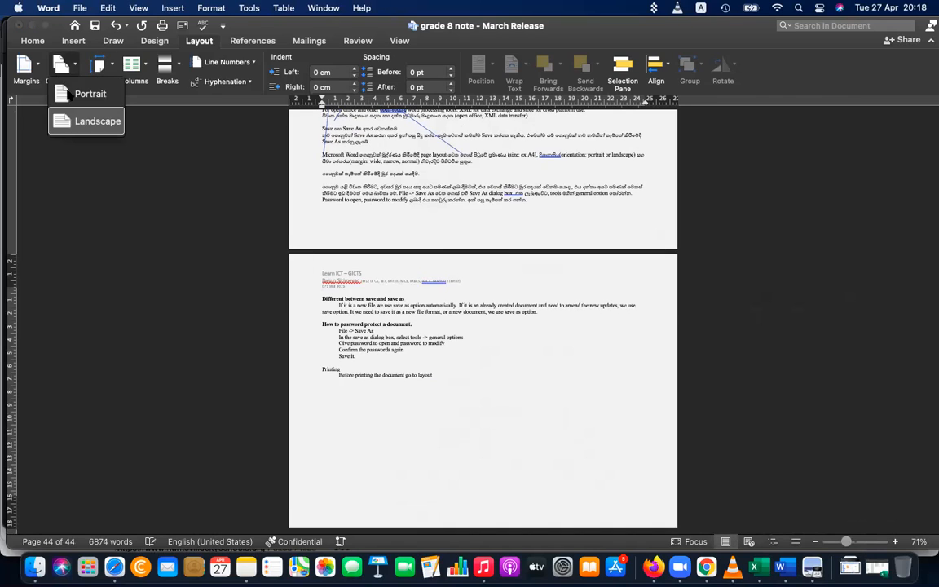
{"action": "left_click", "coordinate": [75, 94]}
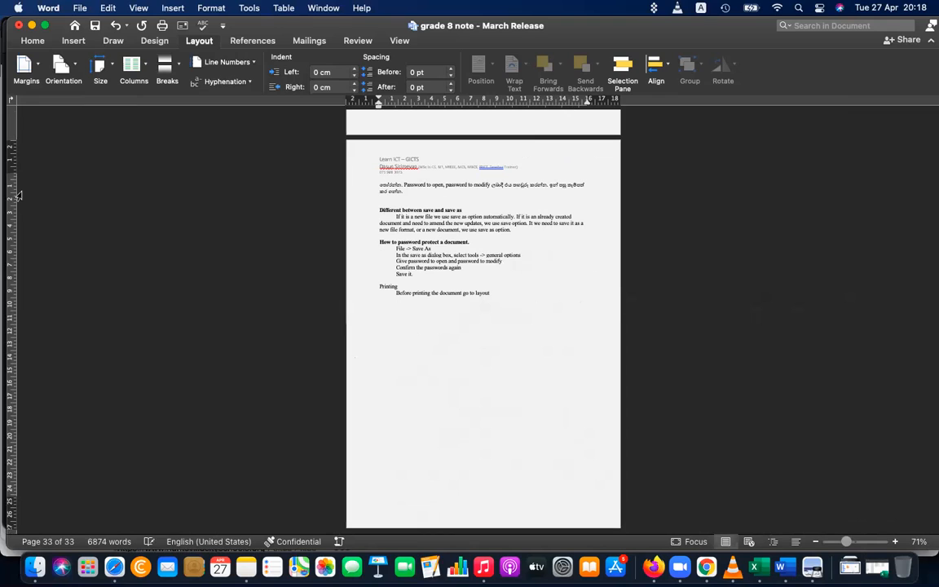
{"action": "left_click", "coordinate": [28, 85]}
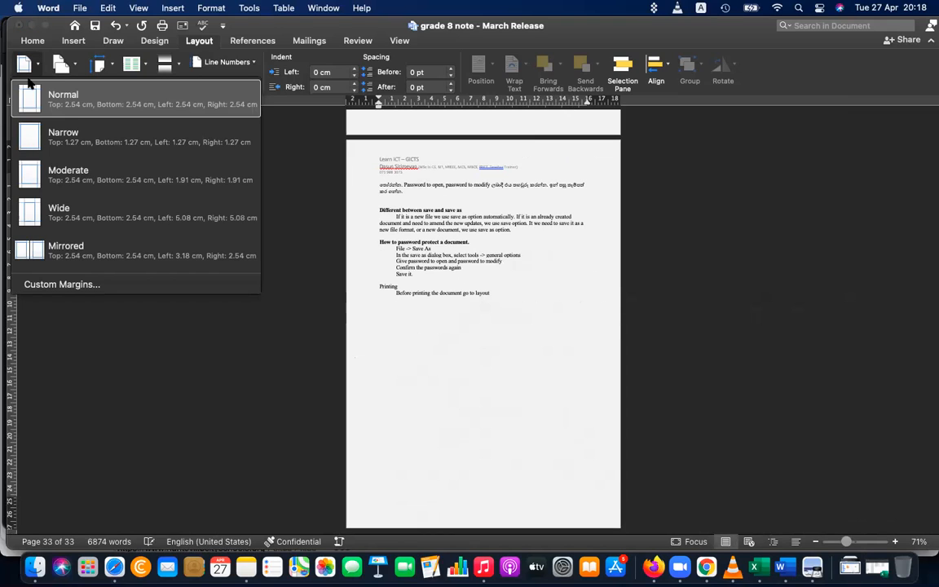
{"action": "left_click", "coordinate": [52, 108]}
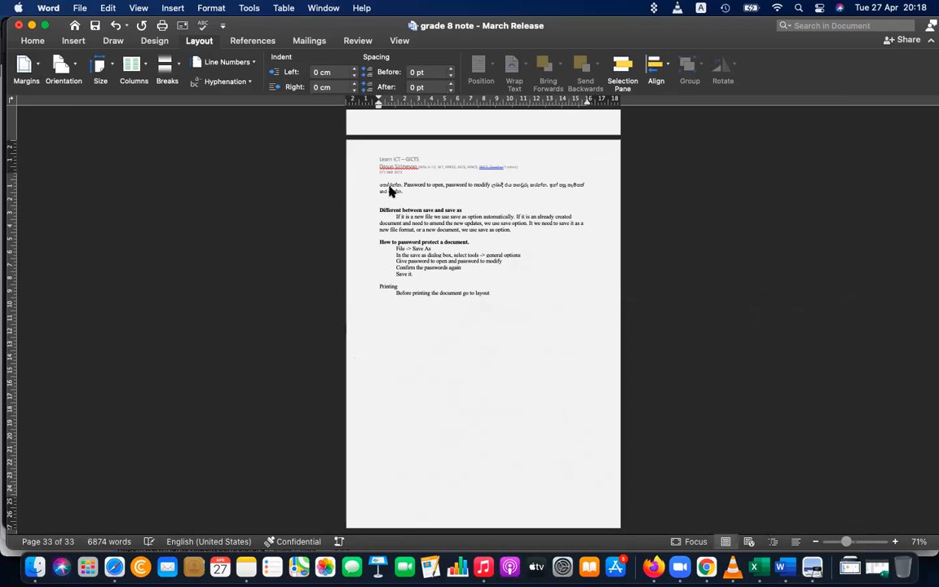
{"action": "left_click", "coordinate": [23, 63]}
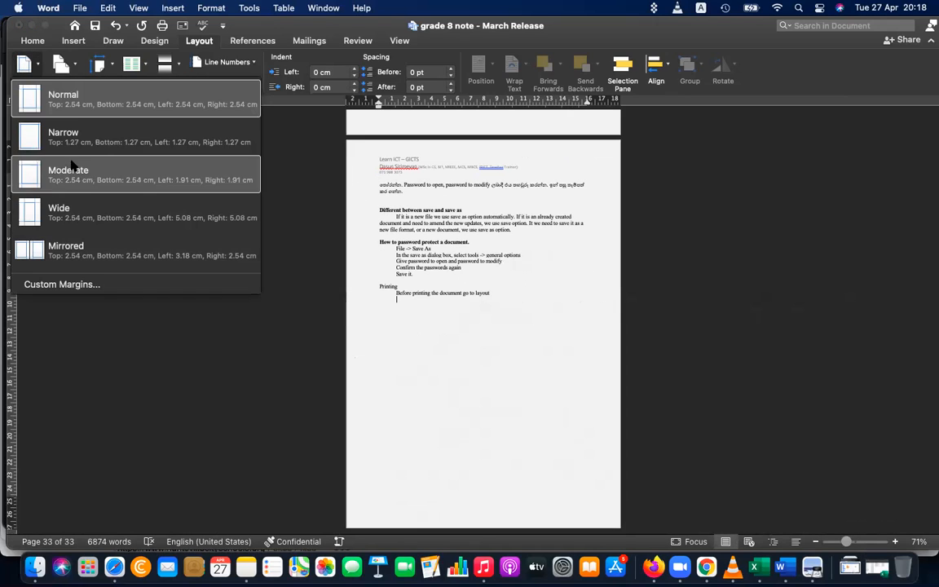
{"action": "left_click", "coordinate": [79, 127]}
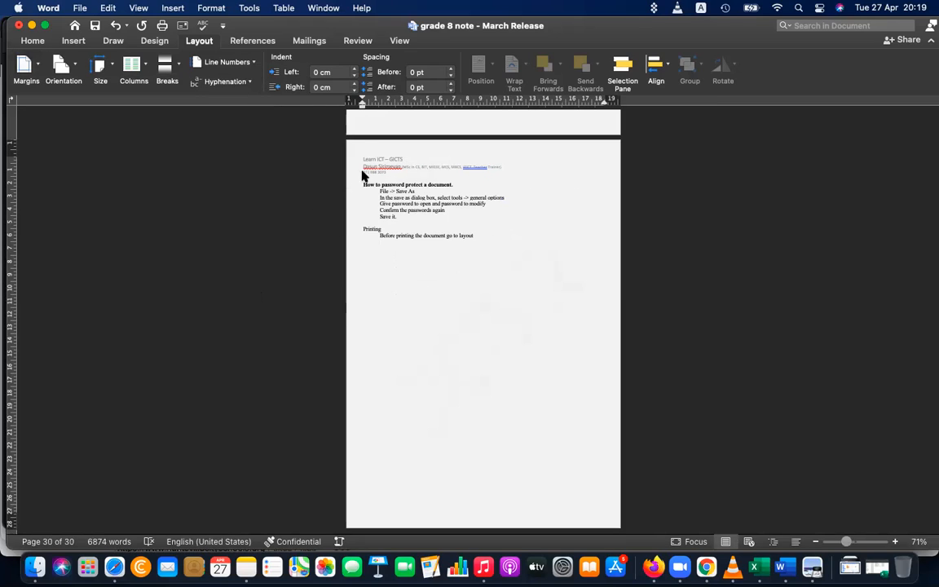
{"action": "left_click", "coordinate": [25, 65]}
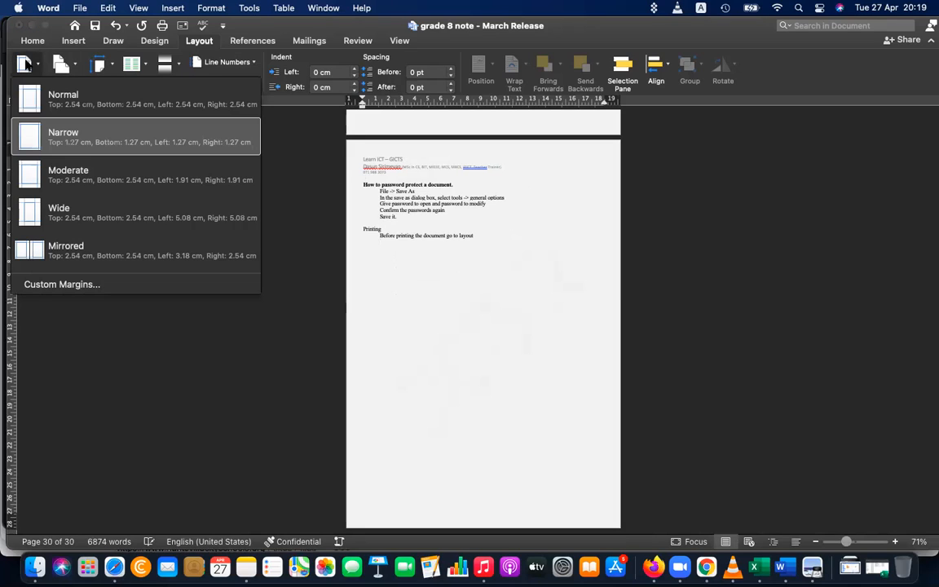
{"action": "left_click", "coordinate": [112, 260]}
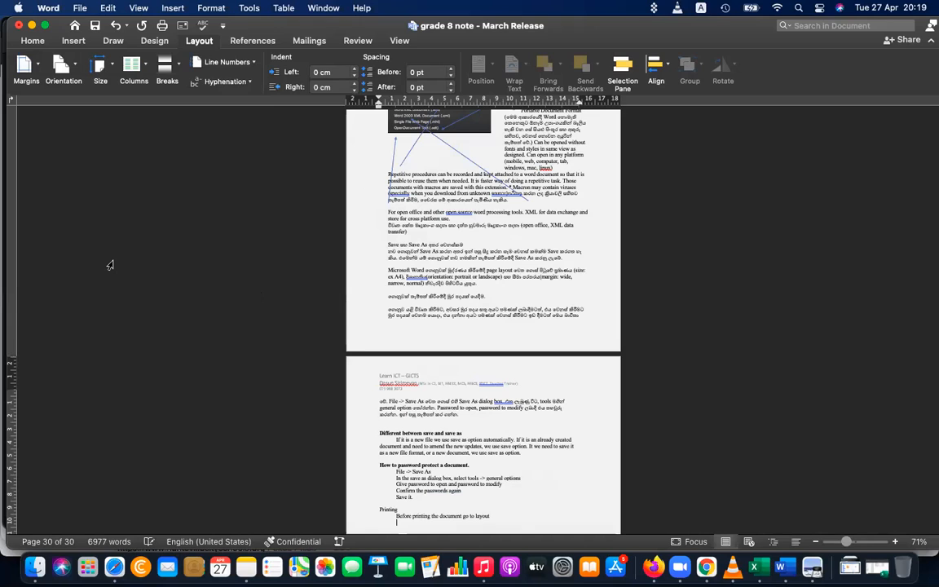
{"action": "scroll", "coordinate": [109, 262], "scroll_direction": "down", "scroll_amount": 2}
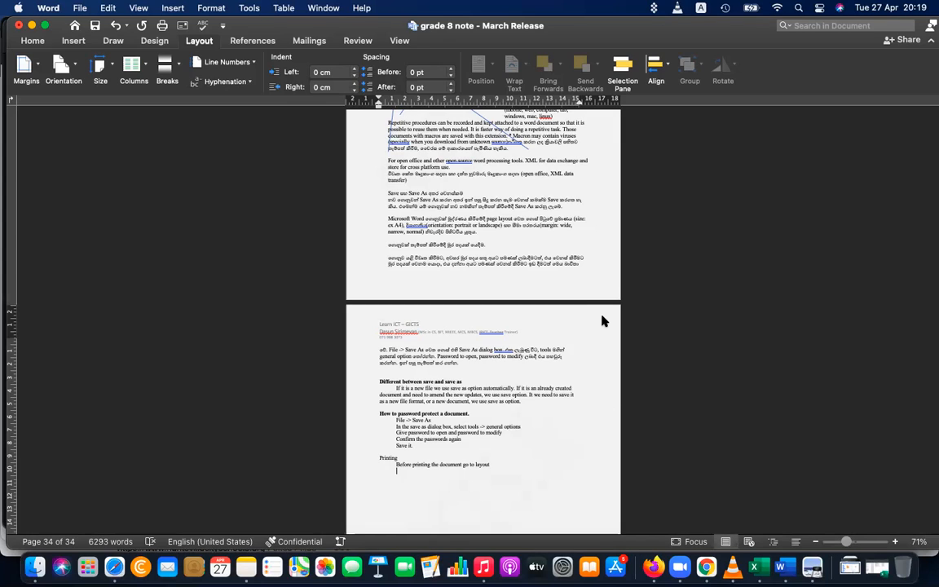
{"action": "left_click", "coordinate": [34, 77]}
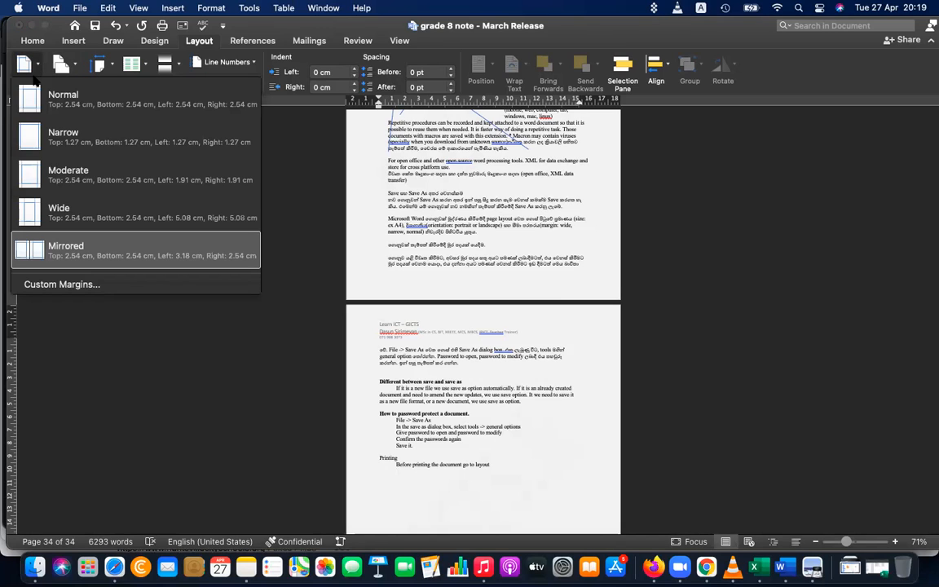
{"action": "left_click", "coordinate": [54, 114]}
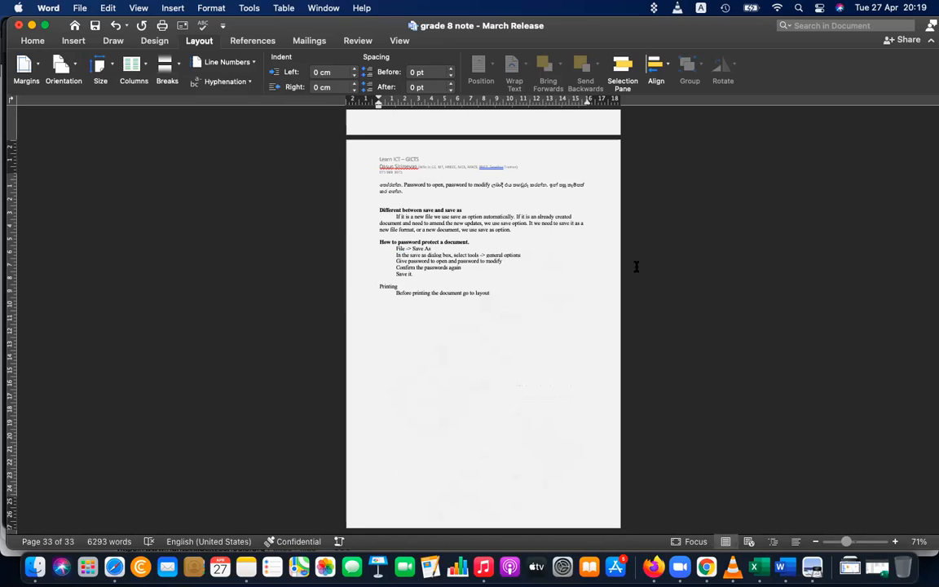
Type indented lines 'Change size of the page (Ex: A4)' and 'Change orientation as you wish (Portrait, Landspace)'
{"action": "left_click_drag", "start_coordinate": [846, 542], "coordinate": [860, 543]}
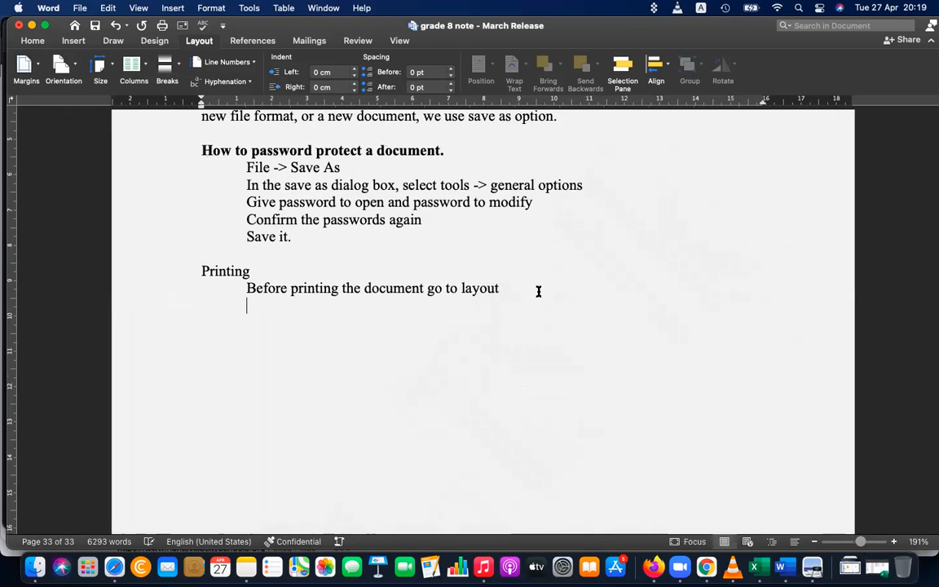
{"action": "type", "text": "CHange size of the"}
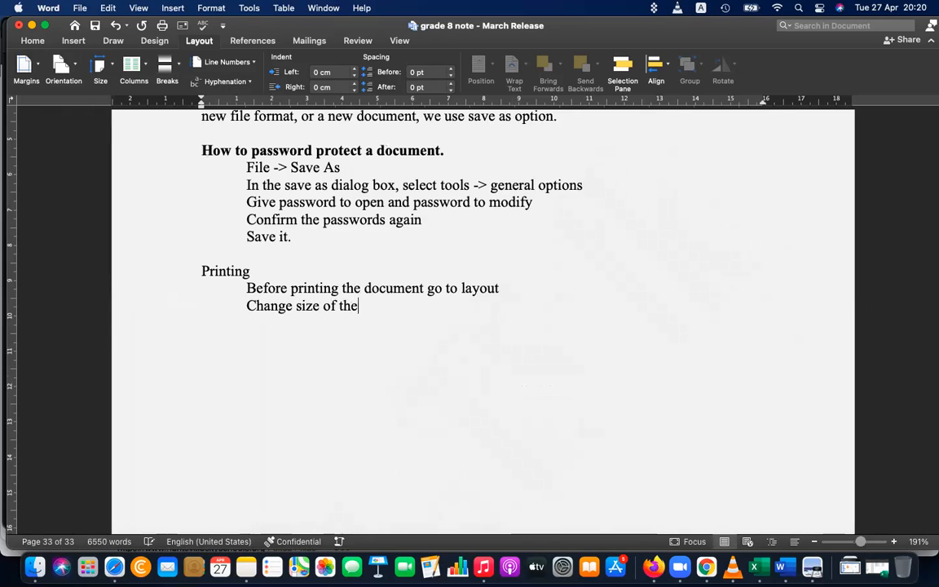
{"action": "type", "text": " page (Ex: A"}
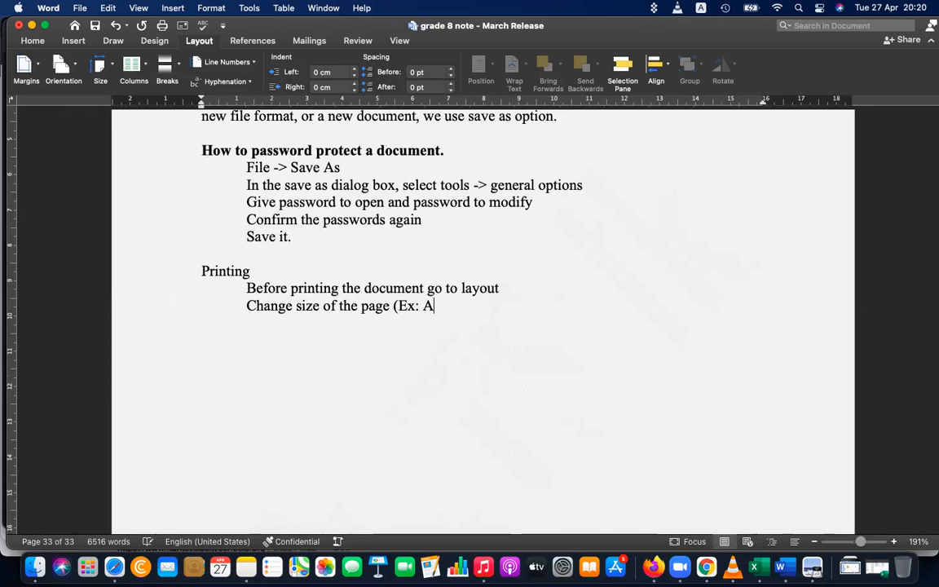
{"action": "type", "text": "4)"}
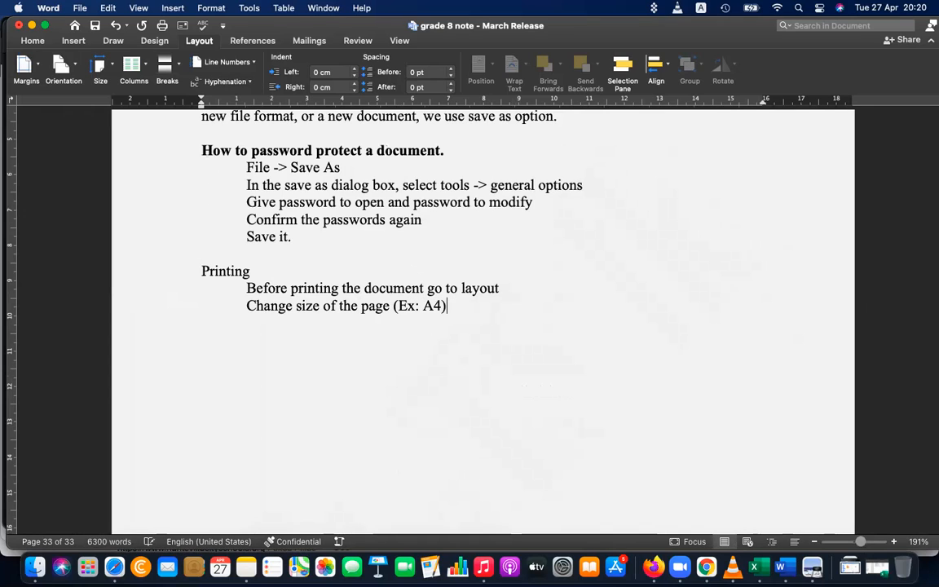
{"action": "key", "text": "Tab"}
{"action": "type", "text": "Change orient"}
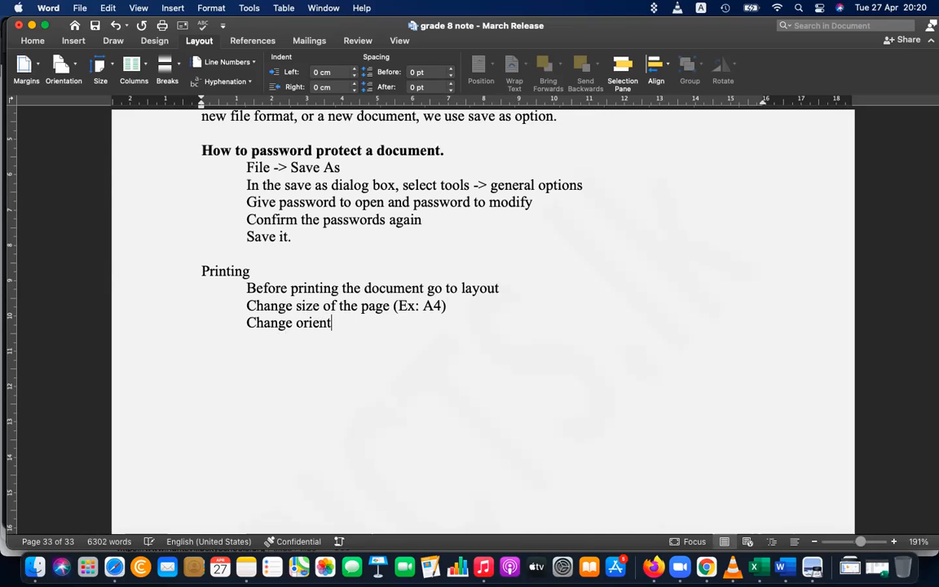
{"action": "type", "text": "ation as you wish "}
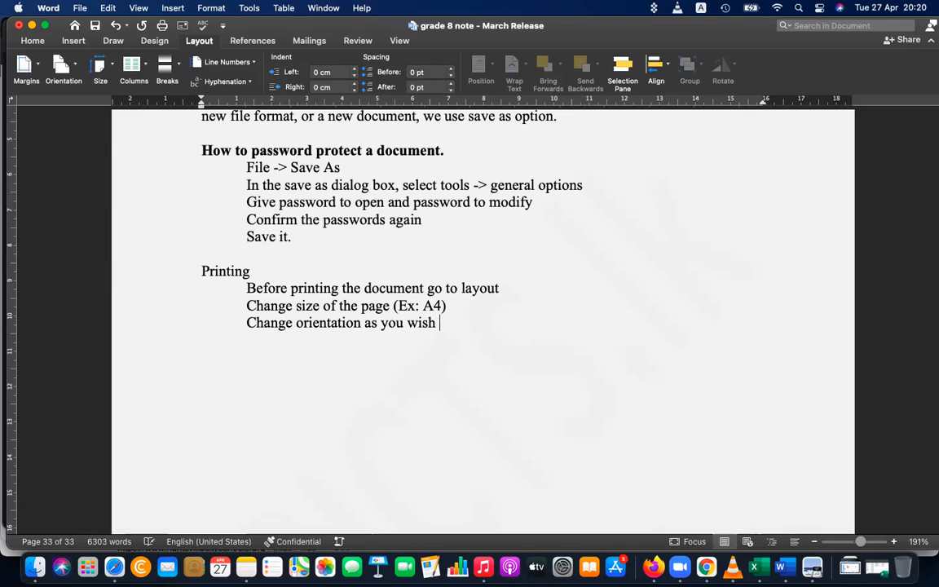
{"action": "type", "text": "(Portrait,"}
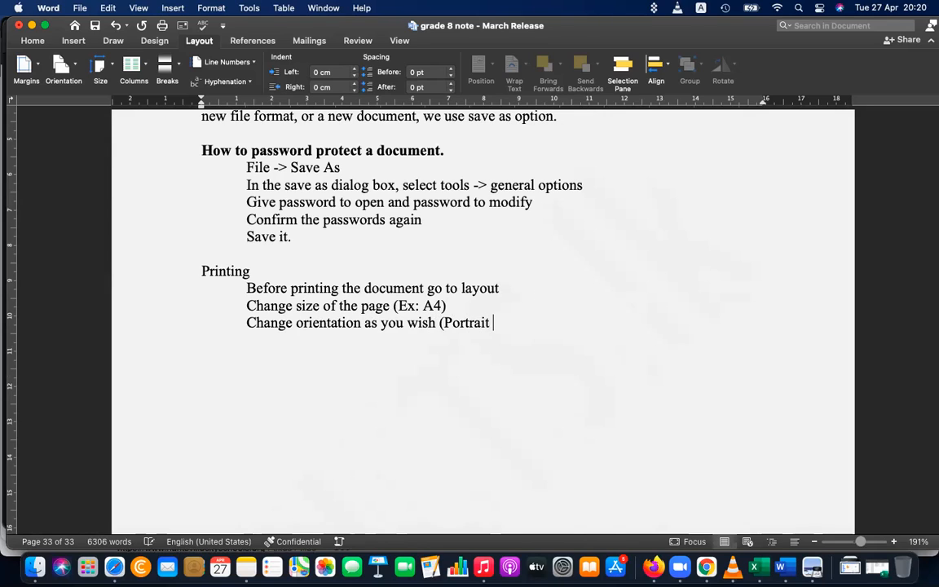
{"action": "type", "text": " Land"}
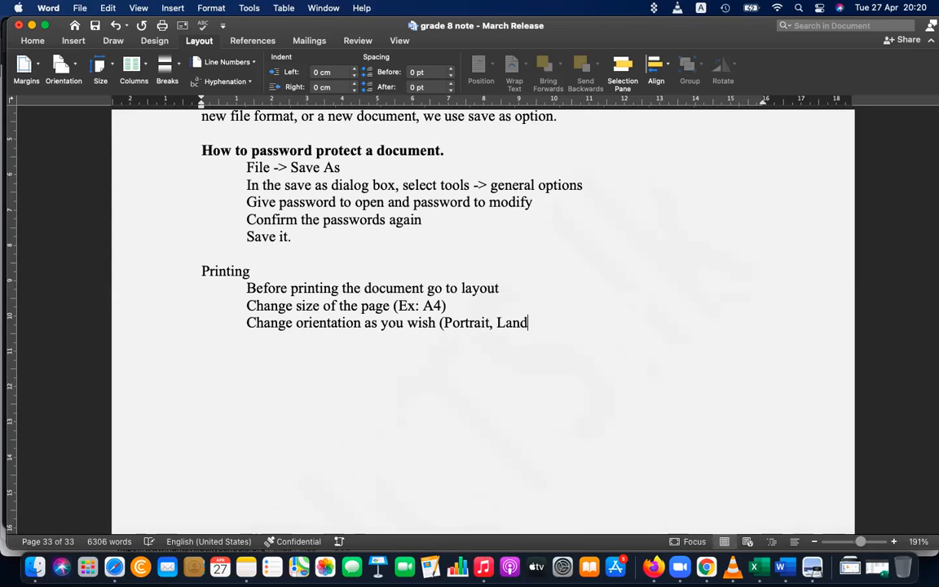
{"action": "type", "text": "space)"}
{"action": "key", "text": "Return"}
{"action": "type", "text": "c"}
{"action": "key", "text": "BackSpace"}
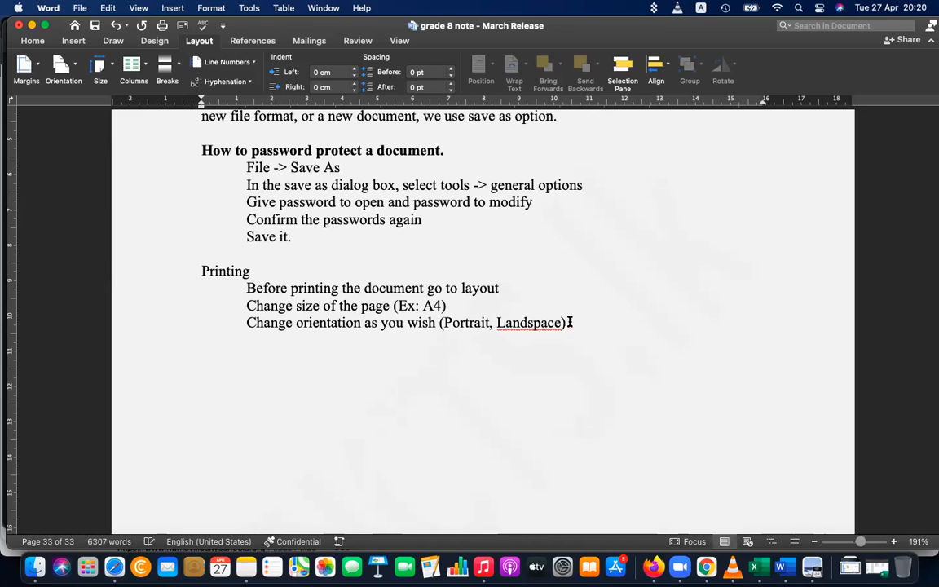
{"action": "right_click", "coordinate": [536, 323]}
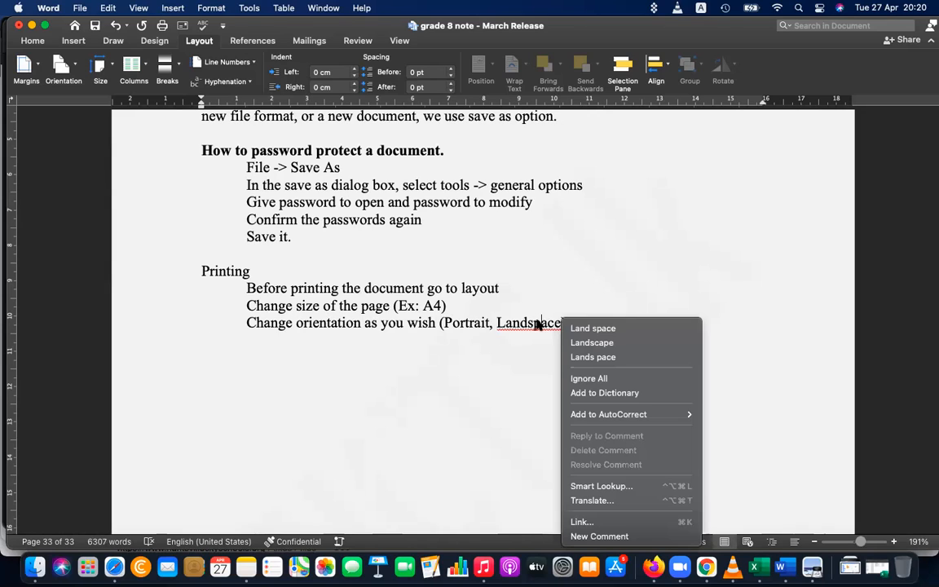
Correct Landspace to Landscape and add the indented line 'Change margins (Ex: Narrow, Normal, Mirror)'
{"action": "left_click", "coordinate": [596, 337]}
{"action": "left_click", "coordinate": [593, 324]}
{"action": "key", "text": "Return"}
{"action": "key", "text": "Tab"}
{"action": "type", "text": "CHange c"}
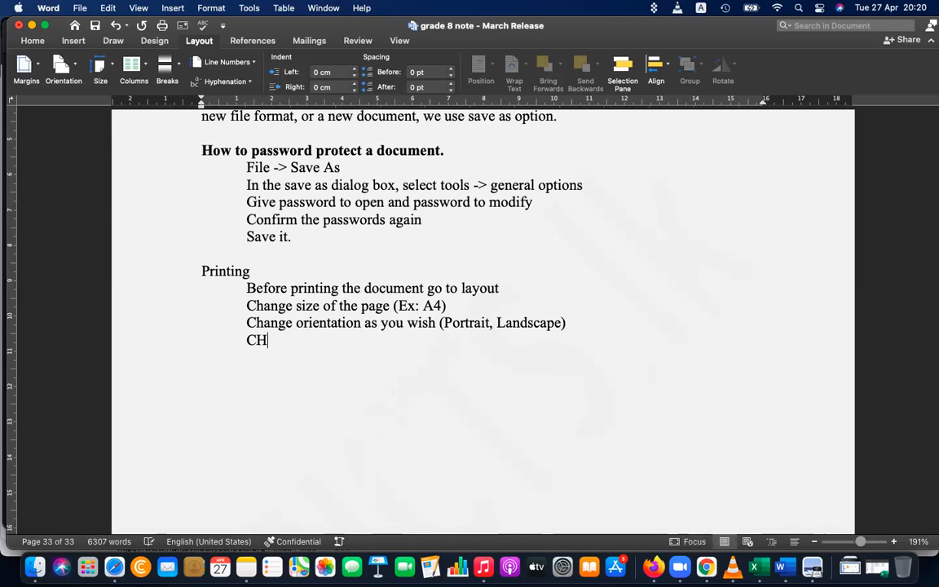
{"action": "key", "text": "BackSpace"}
{"action": "type", "text": "margin"}
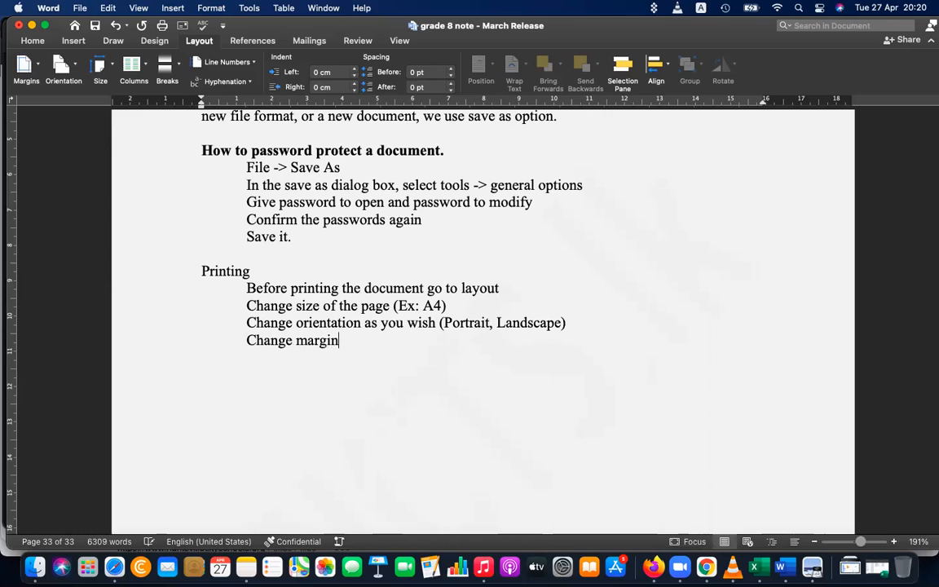
{"action": "type", "text": "d (Ex: Narro"}
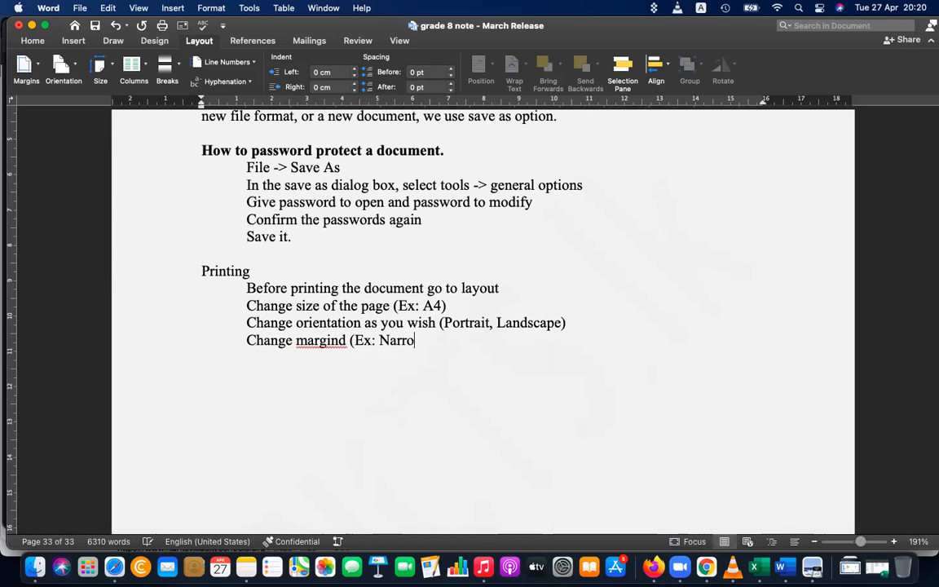
{"action": "type", "text": "w, Normal, Mo"}
{"action": "key", "text": "BackSpace"}
{"action": "type", "text": "irror)"}
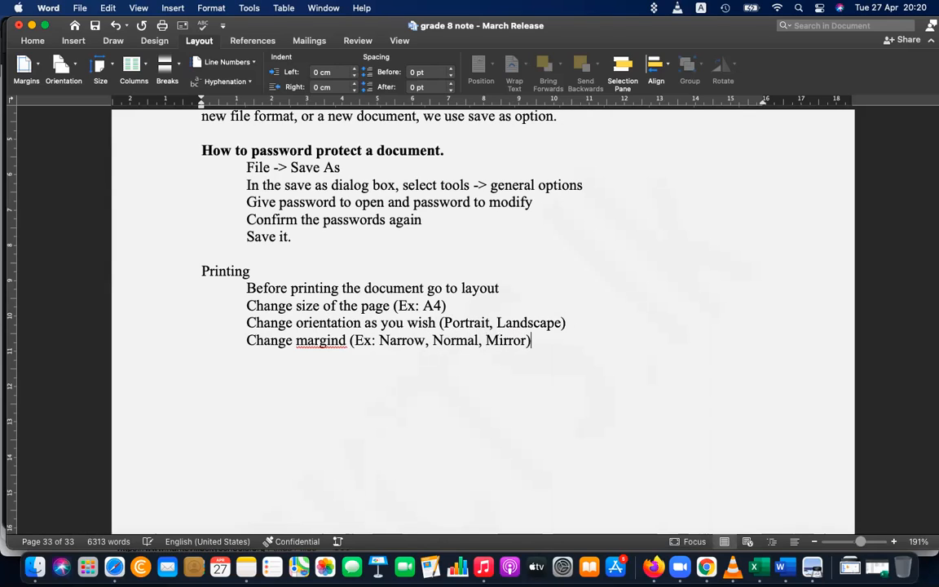
{"action": "left_click", "coordinate": [345, 340]}
{"action": "key", "text": "BackSpace"}
{"action": "type", "text": "s"}
Add the indented line 'Then File -> Print' below the margins note
{"action": "key", "text": "Return"}
{"action": "key", "text": "Tab"}
{"action": "type", "text": "Then "}
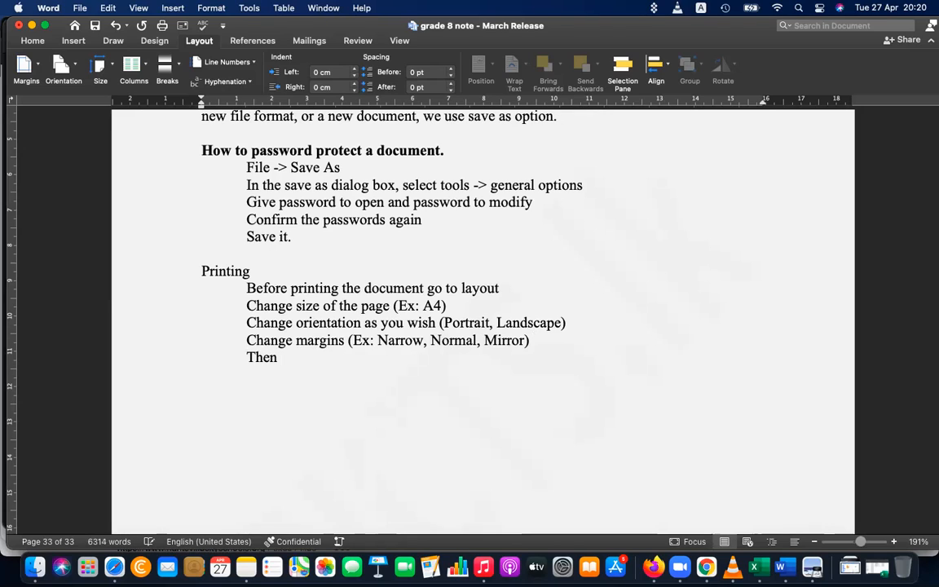
{"action": "type", "text": "File -"}
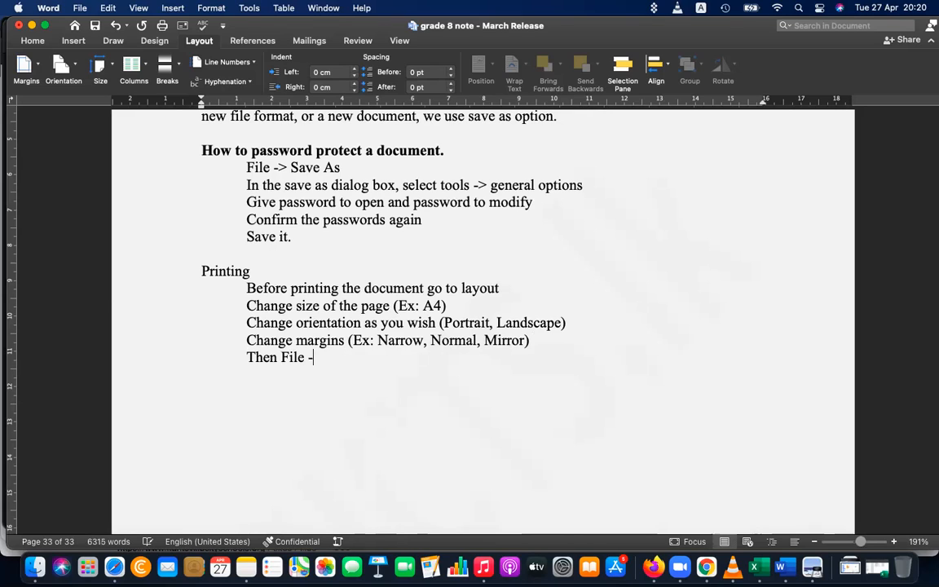
{"action": "type", "text": ">  Print"}
Make the Printing heading bold
{"action": "double_click", "coordinate": [233, 270]}
{"action": "key", "text": "super+b"}
{"action": "left_click", "coordinate": [349, 341]}
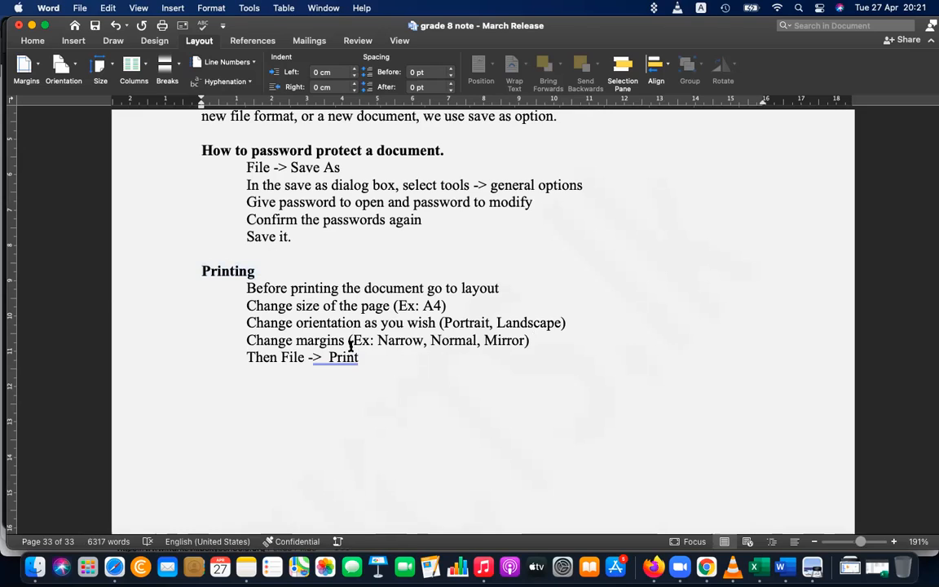